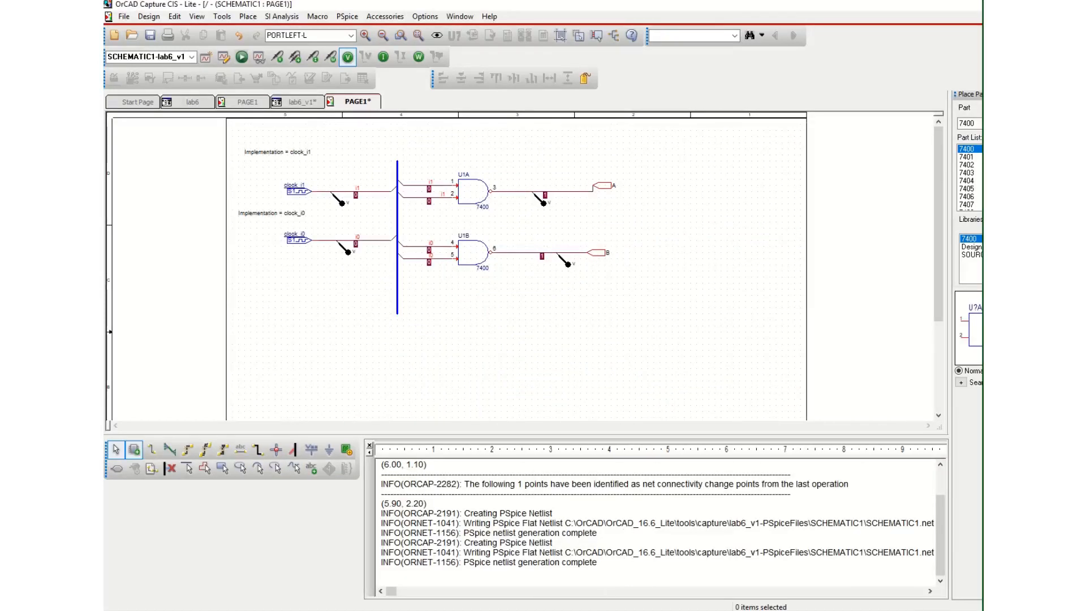
Switch to the PSpice A/D results to examine the I1, I0, A and B traces, and return to OrCAD Capture
mouse_move(626, 610)
click(626, 565)
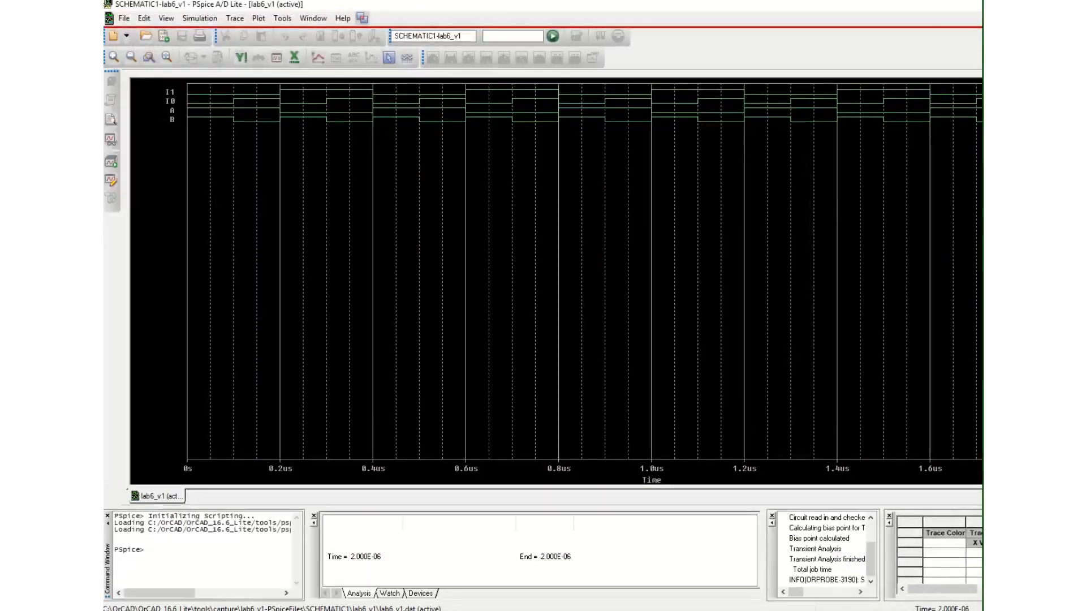
key(alt+Tab)
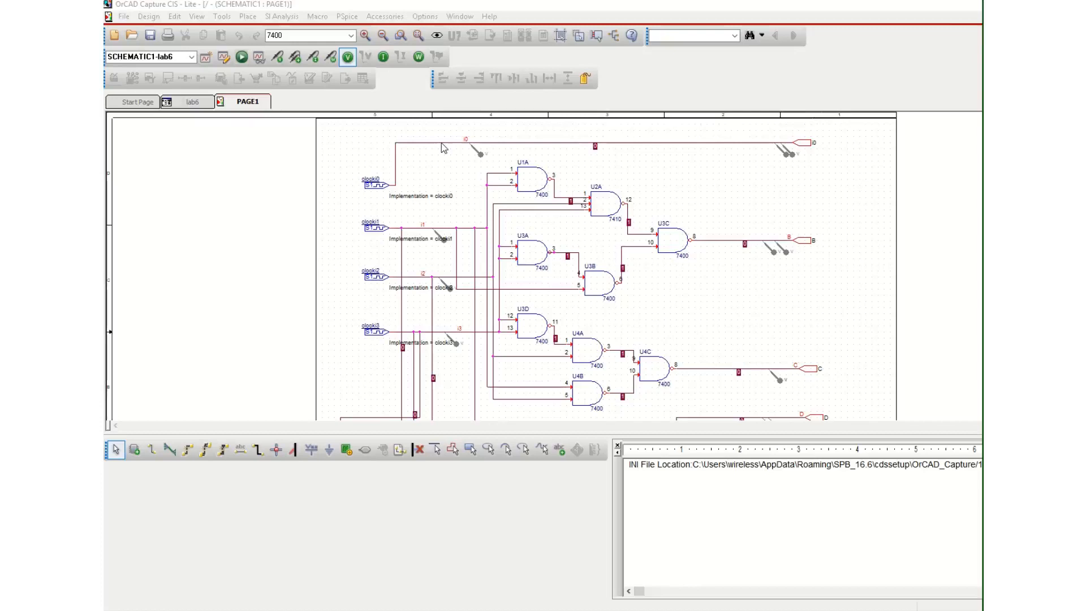
Create a new Analog or Mixed A/D project named lab6_v1 as a blank PSpice project
click(124, 17)
mouse_move(158, 32)
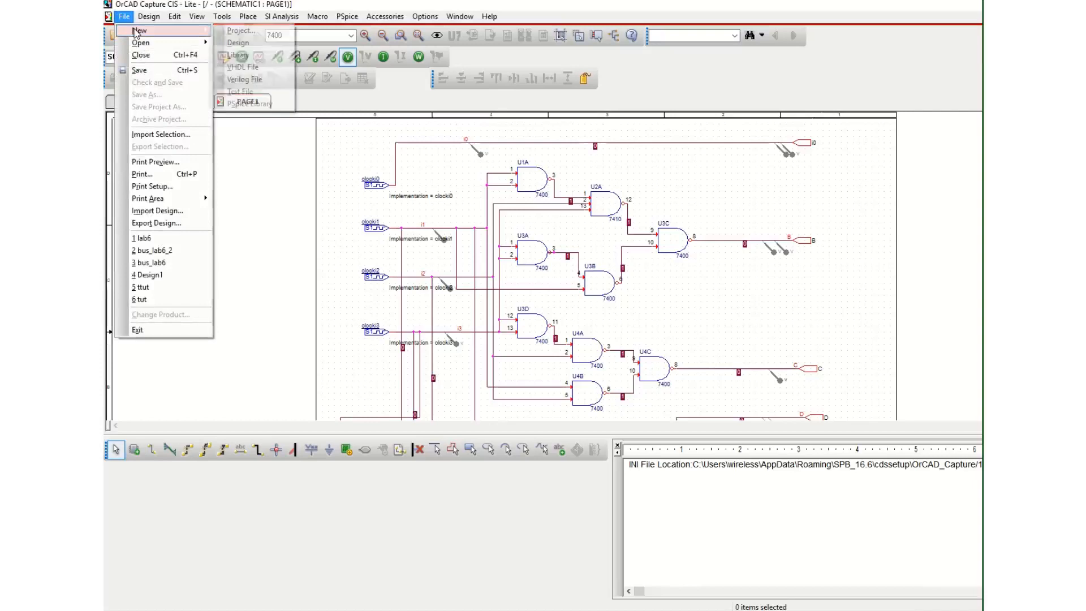
click(237, 31)
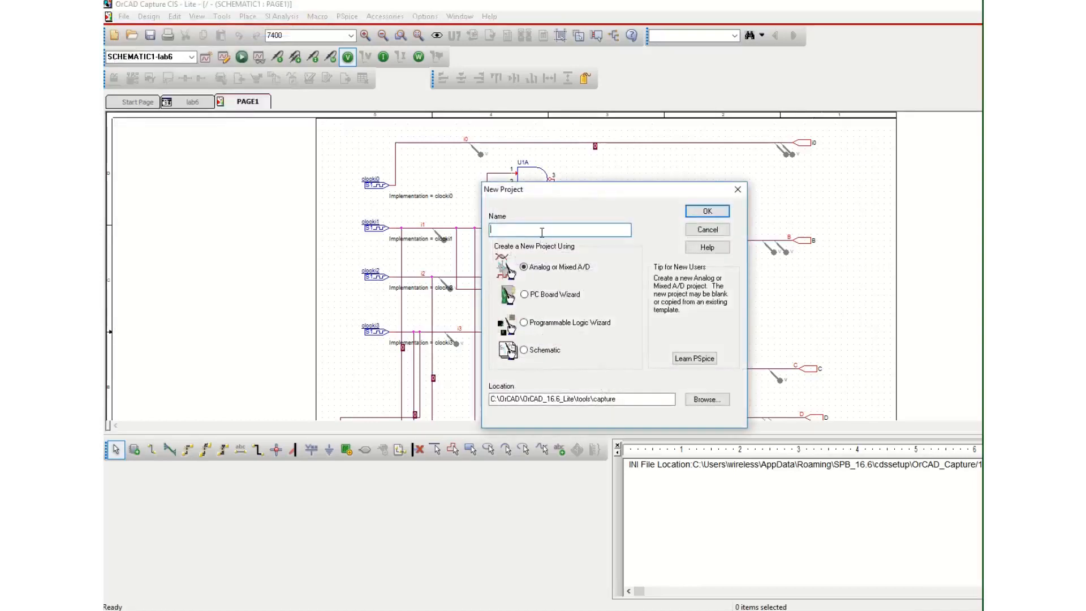
text(lab6_v1)
click(707, 211)
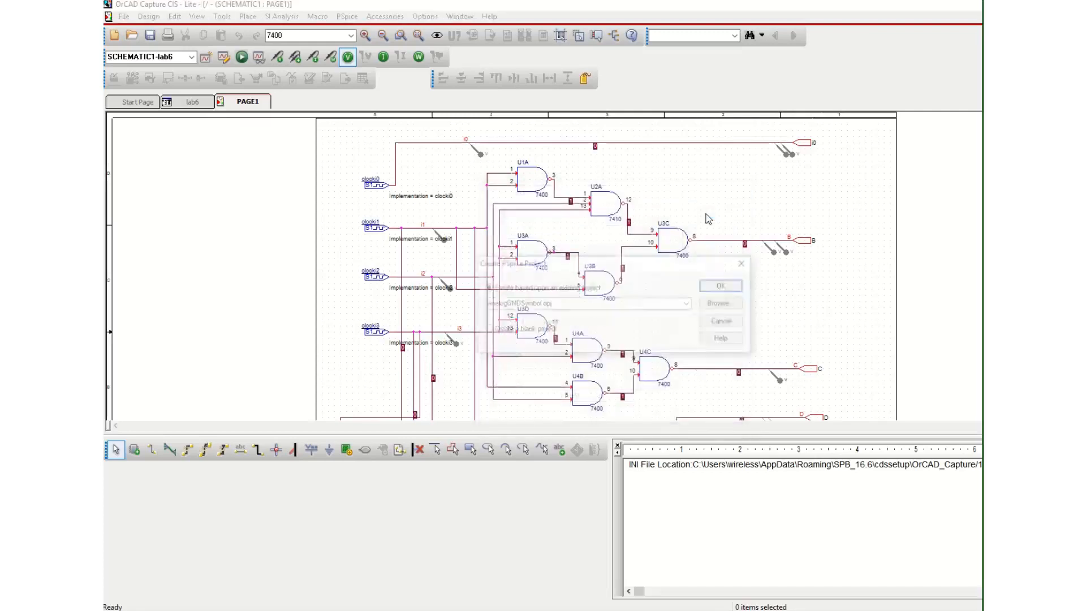
click(486, 330)
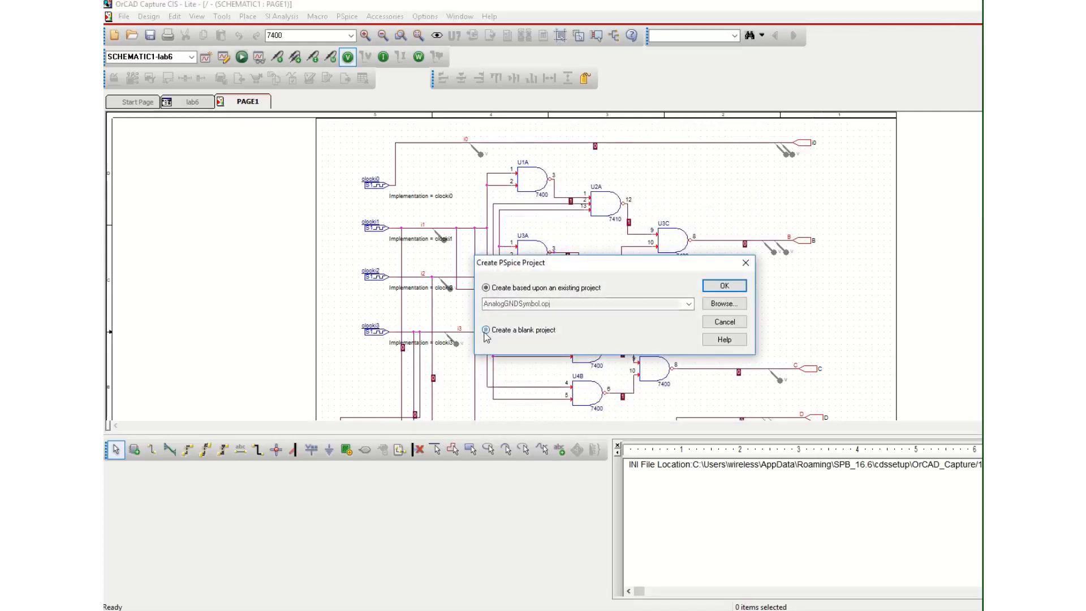
click(712, 288)
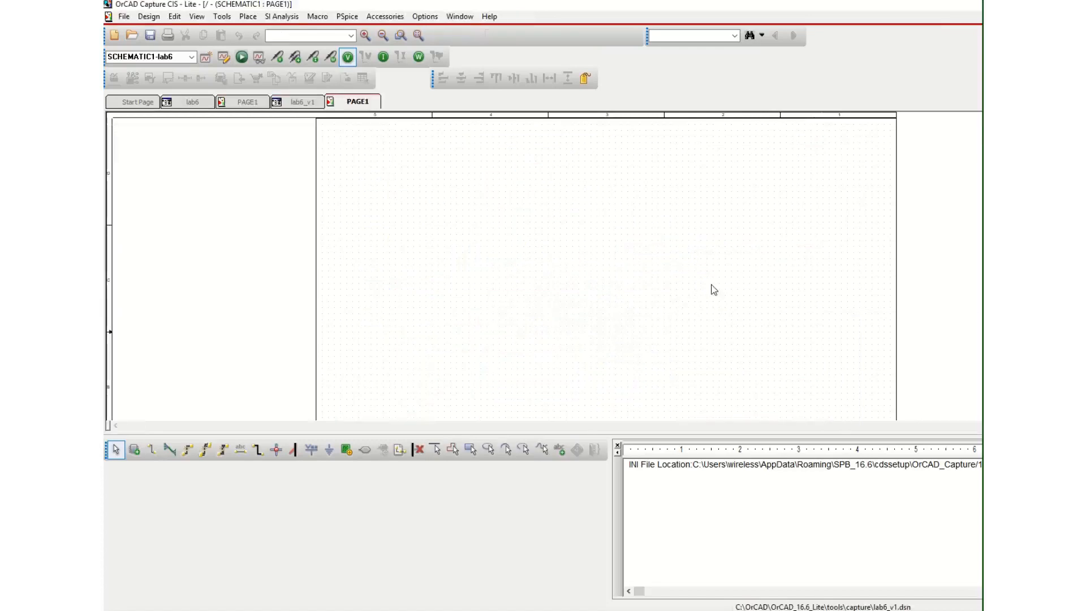
Place two DigStim1 digital stimulus sources, one above the other, in the upper-left area of the schematic page
click(137, 450)
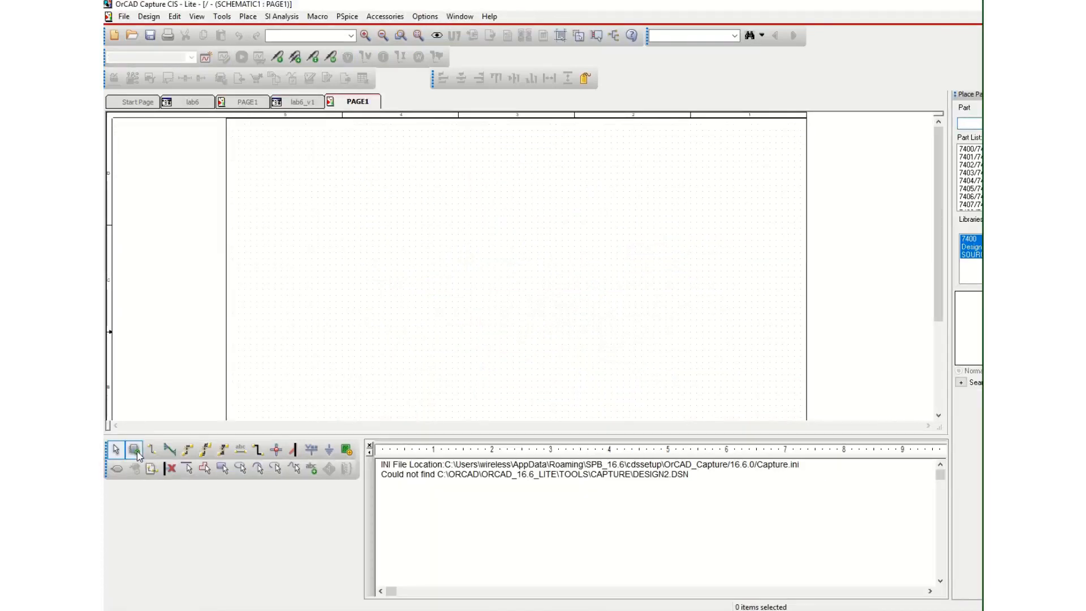
click(970, 255)
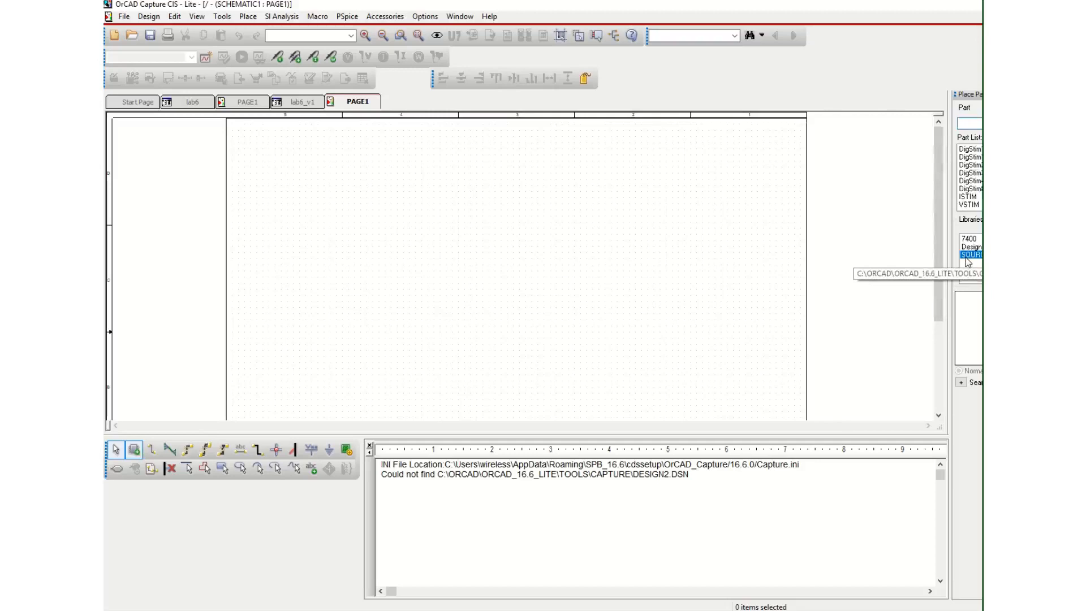
click(969, 150)
double_click(971, 150)
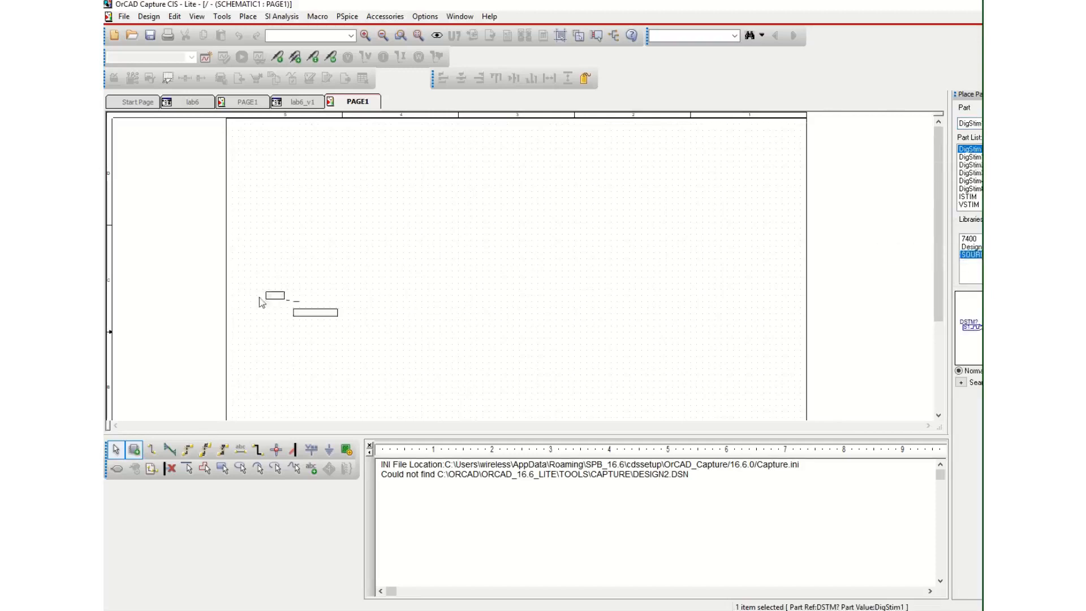
click(291, 192)
click(289, 239)
right_click(302, 283)
click(328, 289)
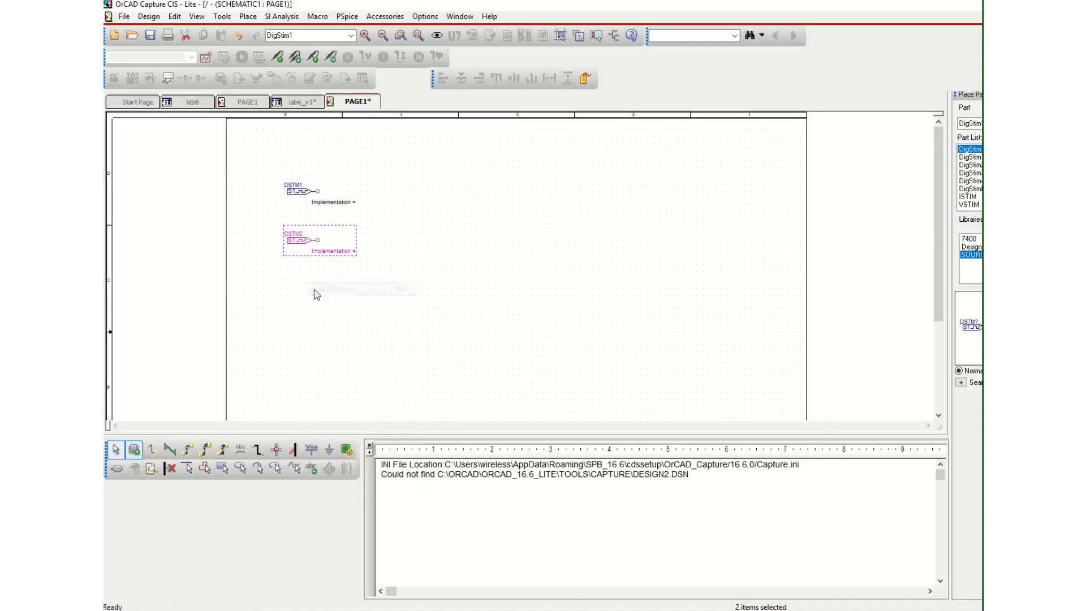
Place two 7400 NAND gates, one above the other, to the right of the stimulus sources
click(968, 239)
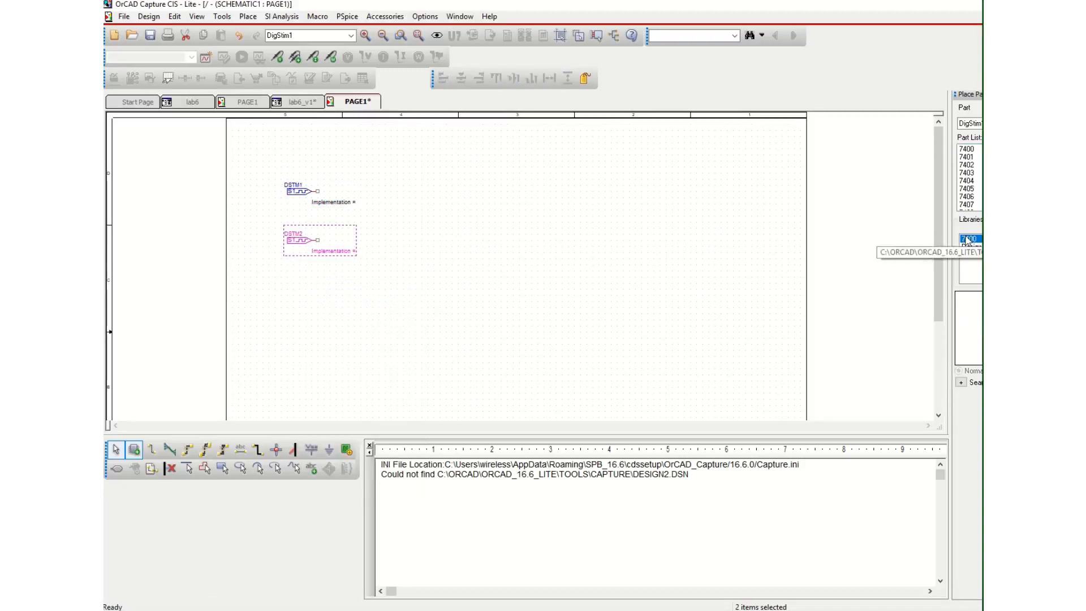
double_click(966, 148)
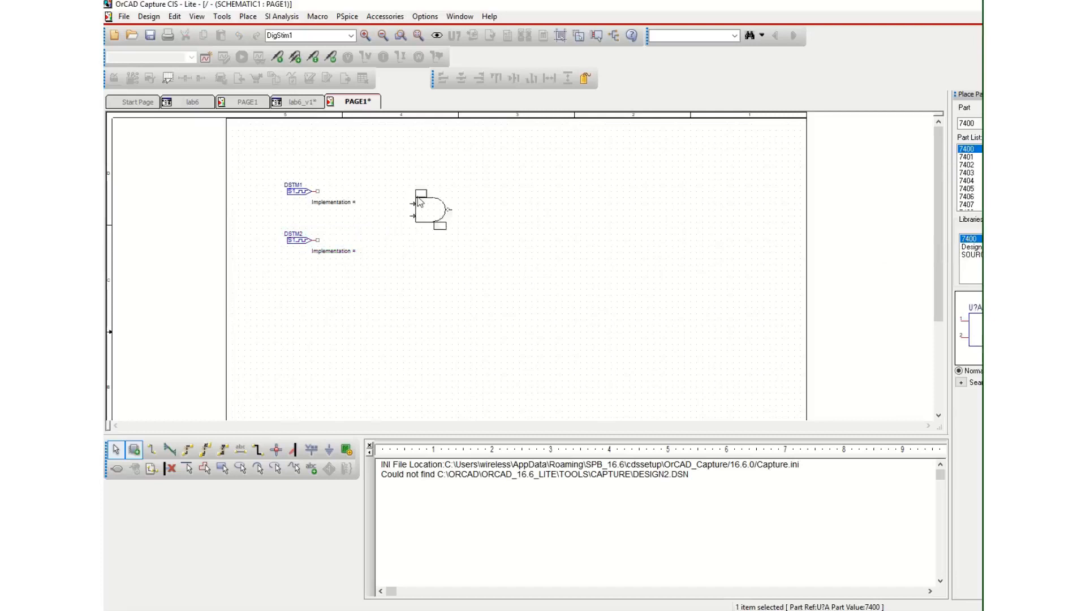
click(458, 193)
click(458, 253)
right_click(464, 251)
click(492, 258)
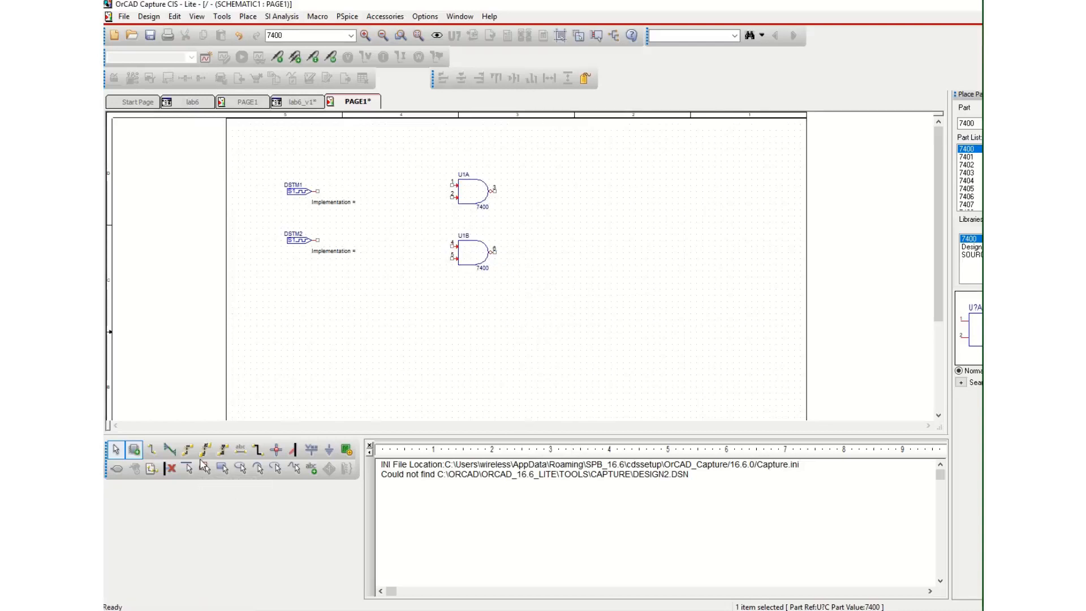
Place two PORTLEFT-L hierarchical ports from CAPSYM, one to the right of each NAND gate
click(116, 469)
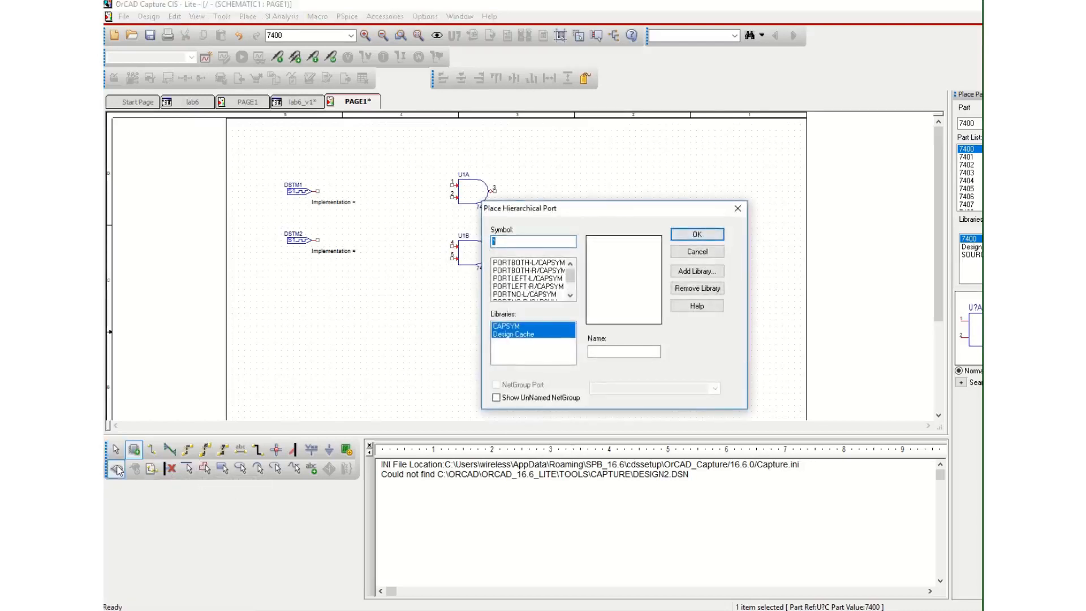
click(501, 278)
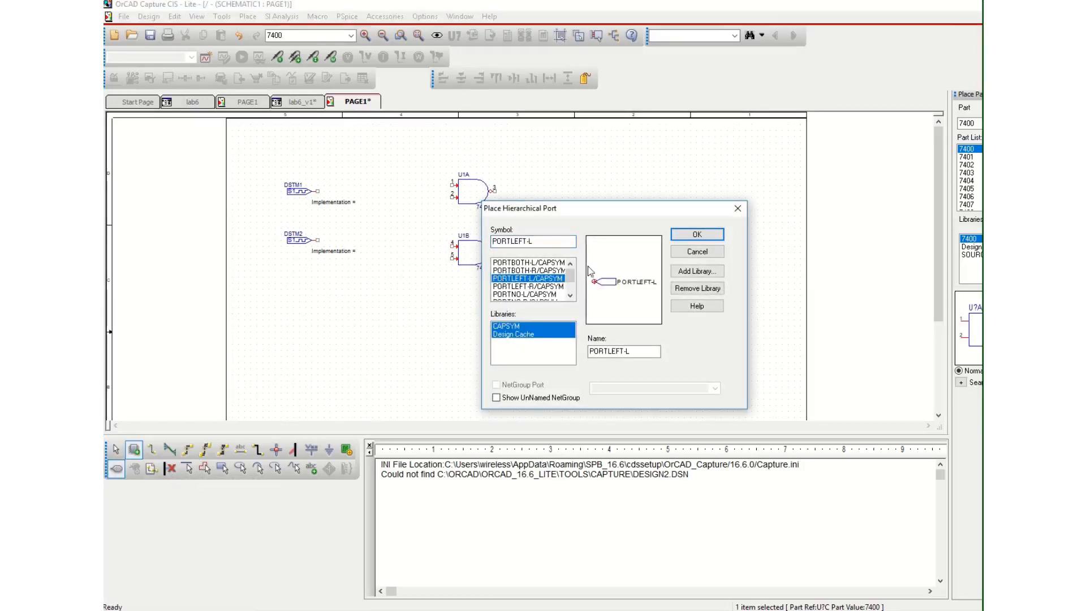
click(680, 237)
click(599, 188)
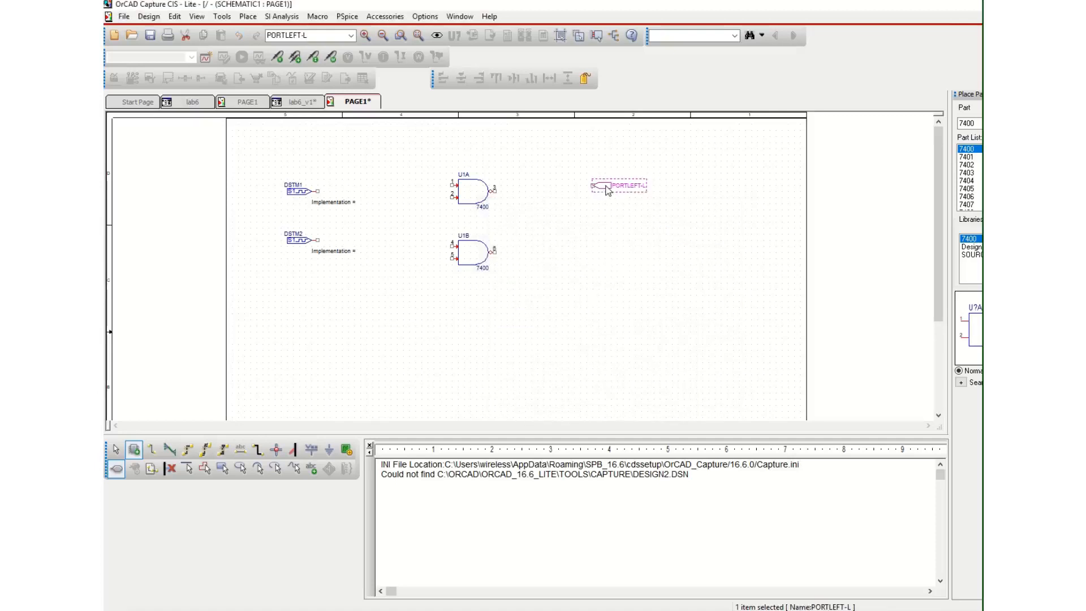
click(595, 255)
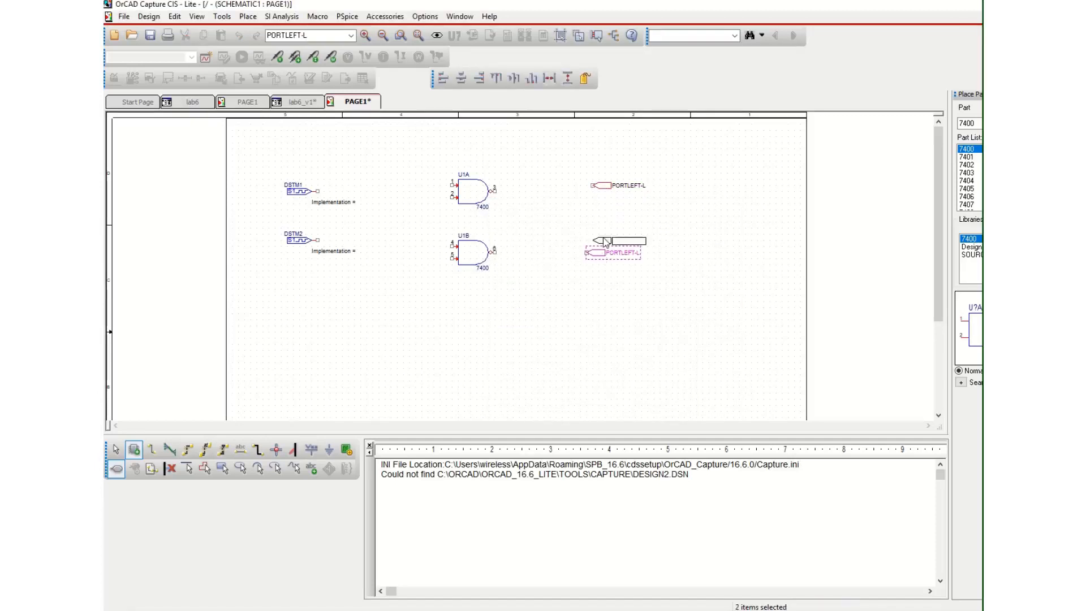
right_click(605, 240)
click(606, 244)
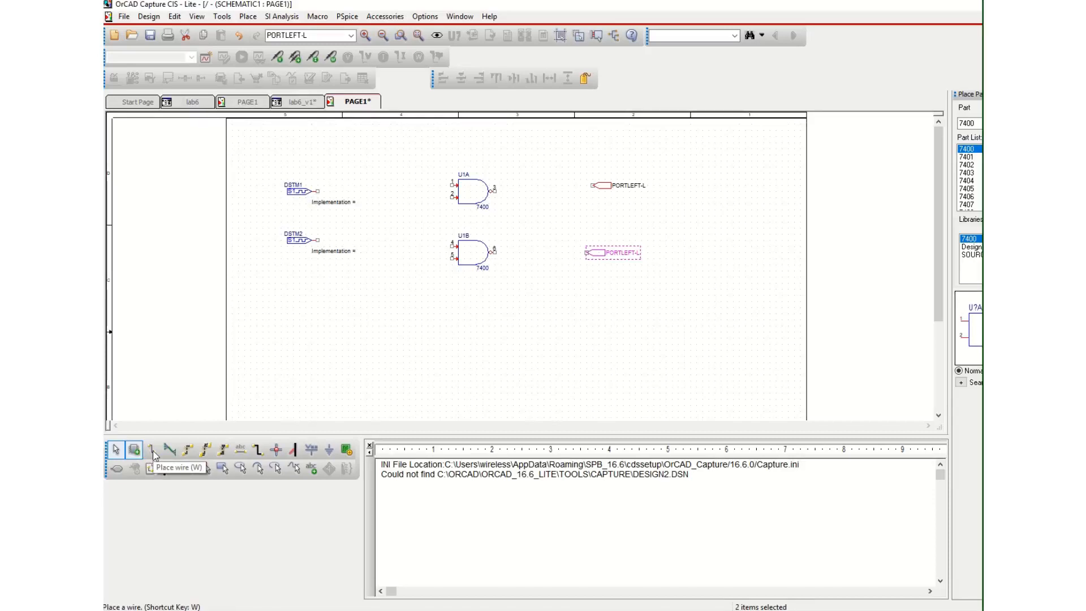
Draw a vertical bus between the stimulus sources and the NAND gates, extending above and below both gates
click(257, 450)
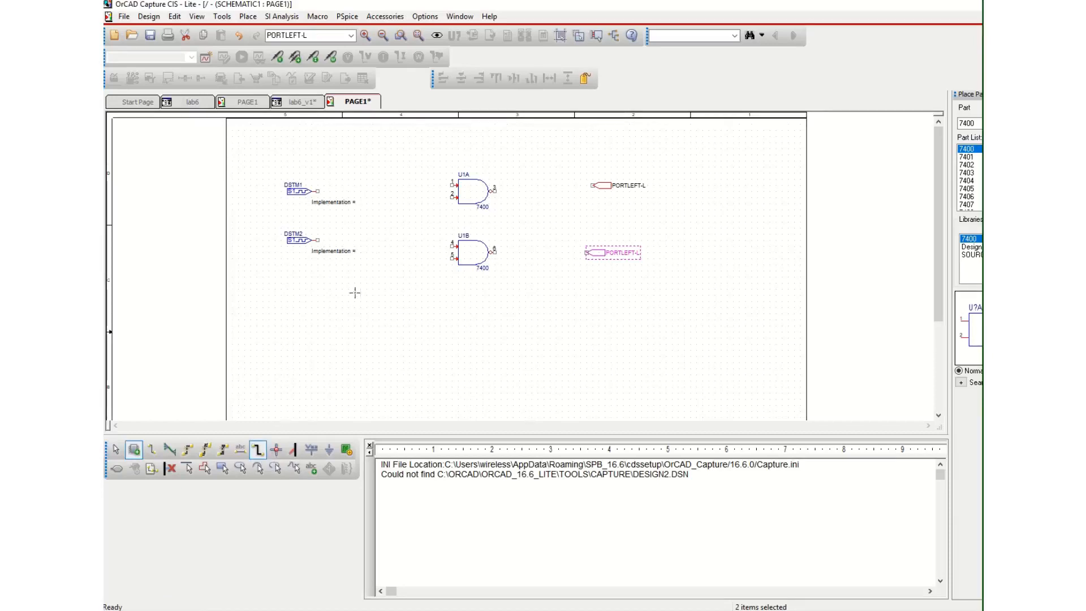
click(396, 162)
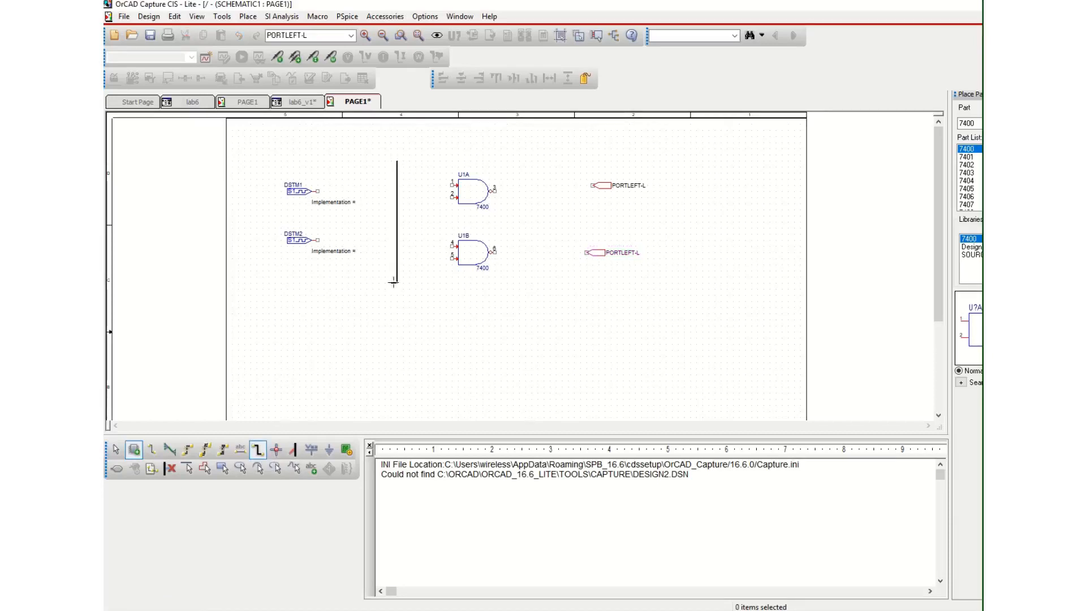
click(397, 315)
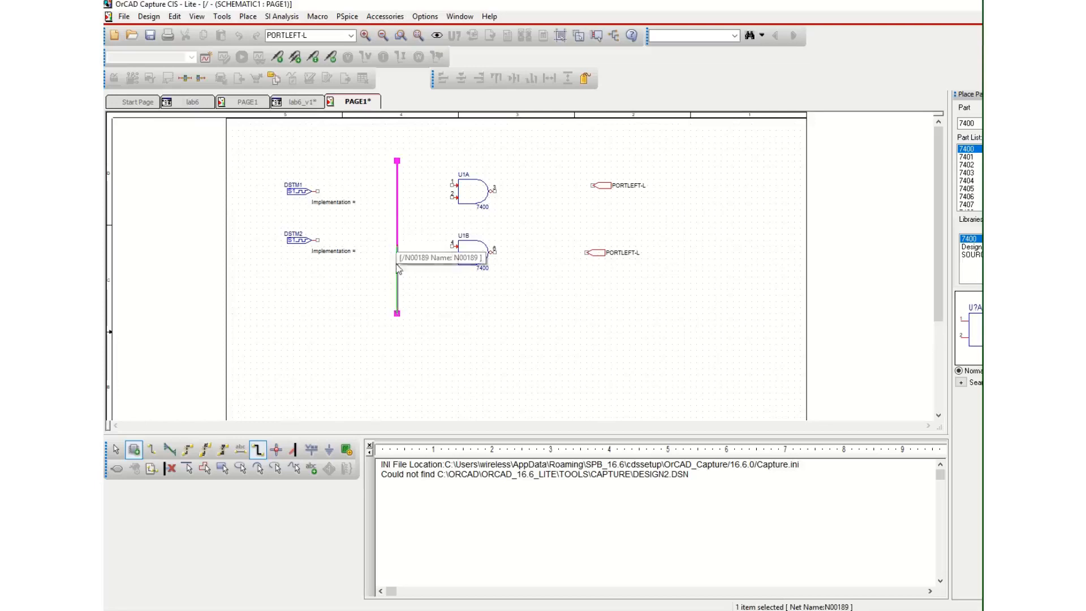
click(397, 313)
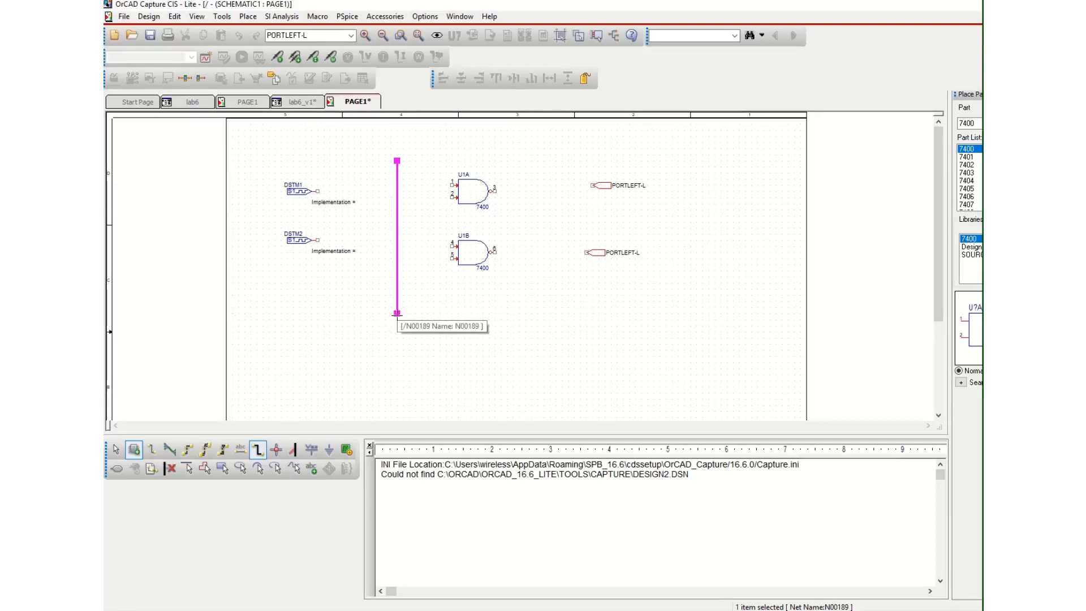
right_click(398, 313)
click(406, 324)
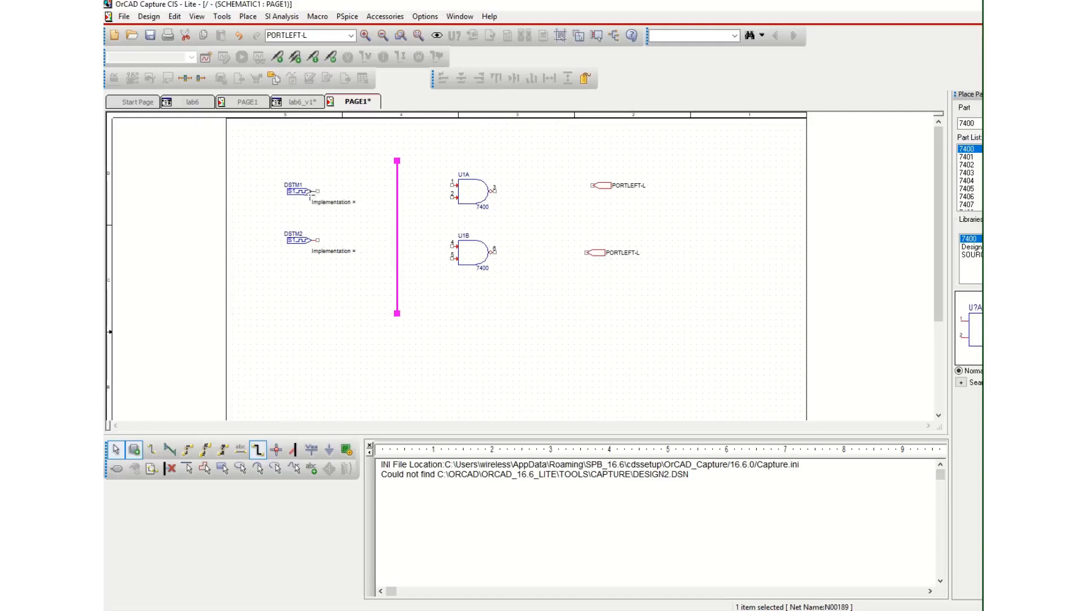
Open the PSpice stimulus of DSTM2 for editing and create a digital clock stimulus named clock_i0
click(294, 244)
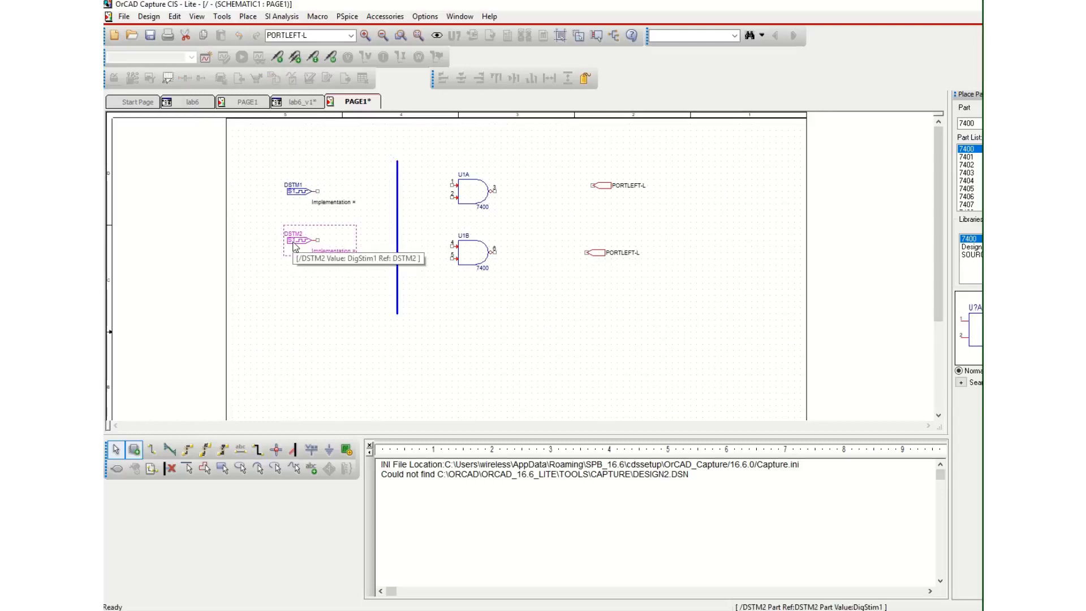
right_click(294, 245)
click(323, 238)
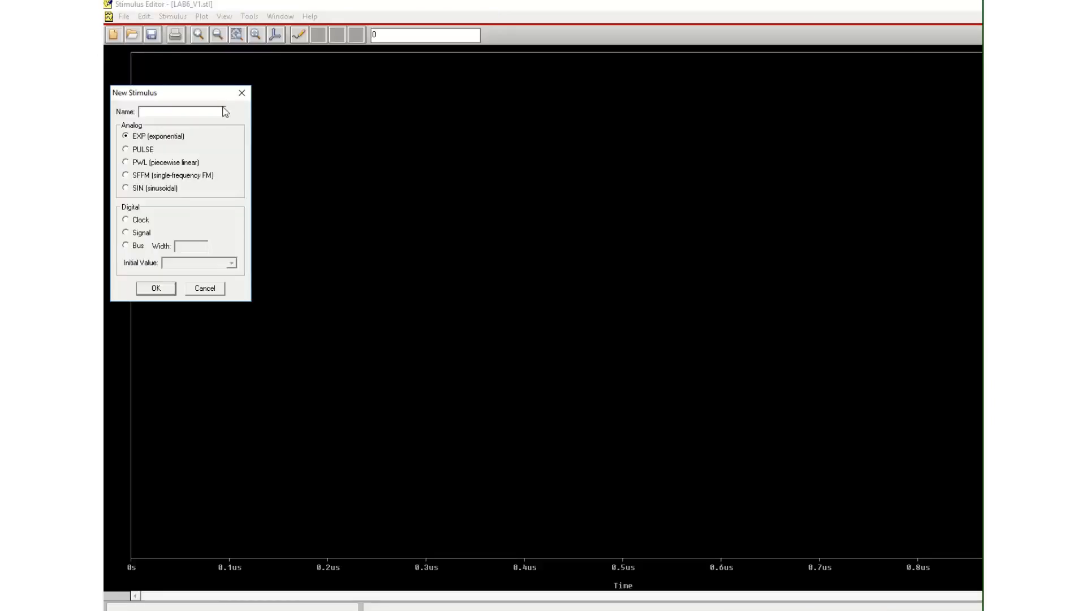
text(clock_i0)
click(126, 222)
click(157, 289)
Set the clock_i0 frequency to 5 MHz, apply the clock attributes, and save the stimulus back to the schematic
click(177, 167)
text(5)
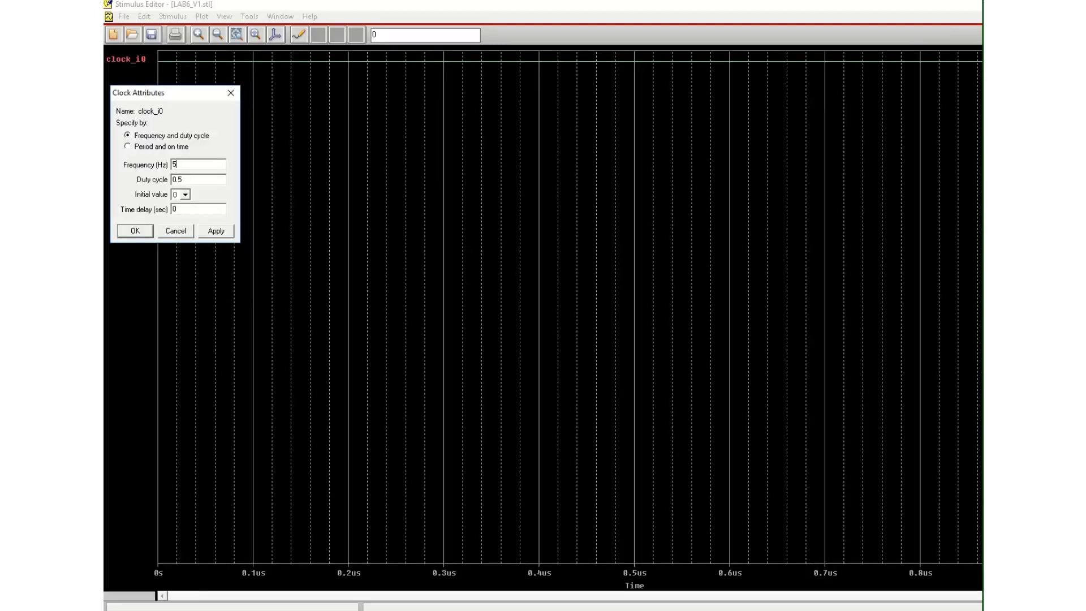
text(MGH)
key(BackSpace)
key(BackSpace)
key(BackSpace)
text(Hz)
click(216, 230)
click(135, 231)
click(949, 33)
click(608, 353)
click(628, 351)
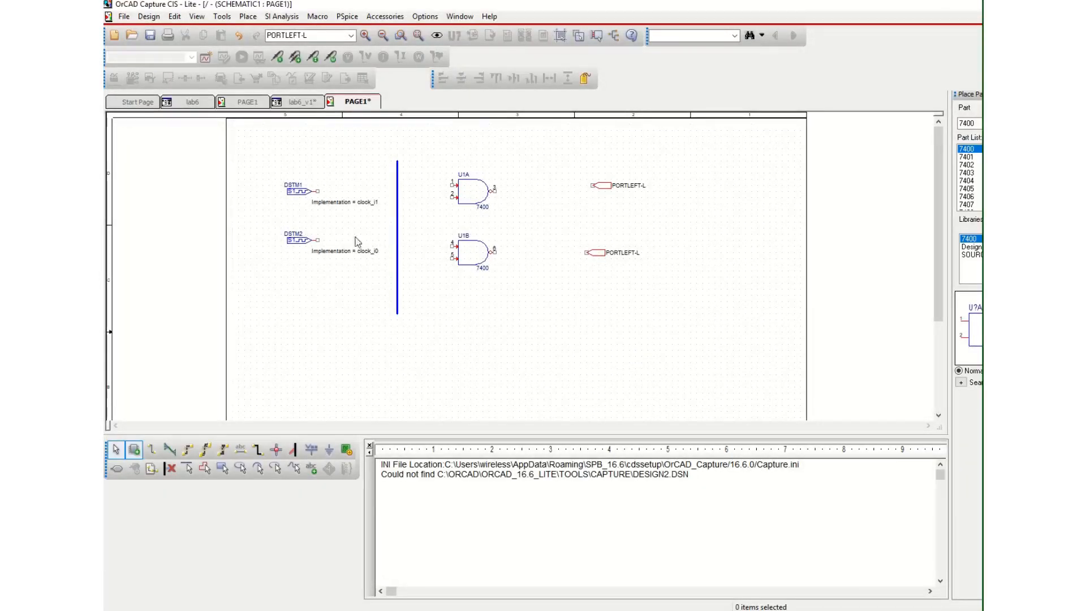
Move the clock_i1 and clock_i0 implementation labels above their stimulus sources, clear of the wiring area
drag(340, 203, 271, 154)
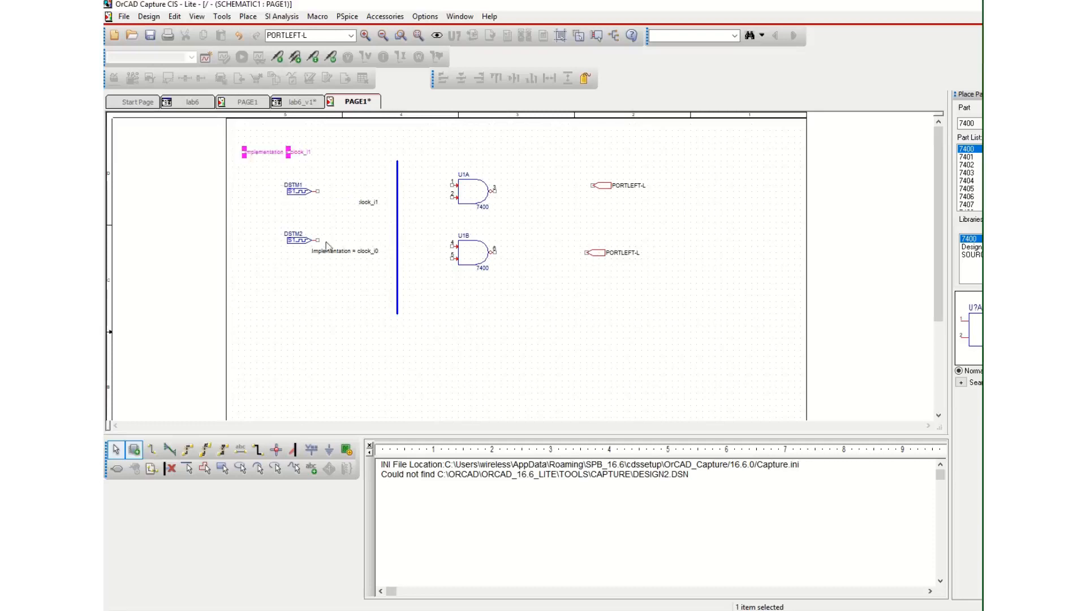
drag(332, 252, 258, 218)
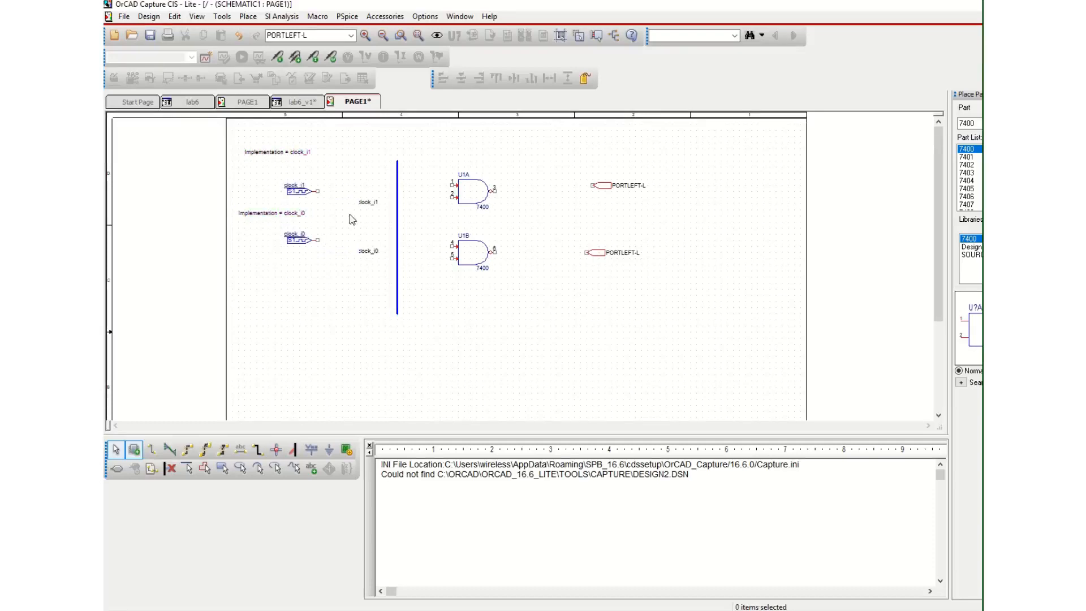
Connect the clock_i1 stimulus output to the vertical bus and name its net i1
click(318, 194)
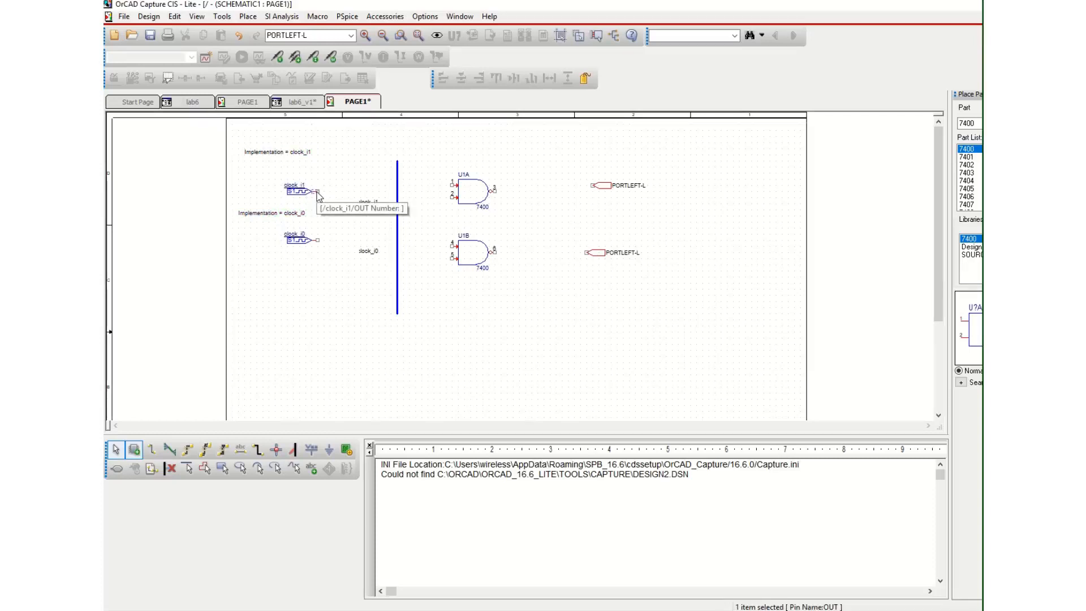
right_click(317, 193)
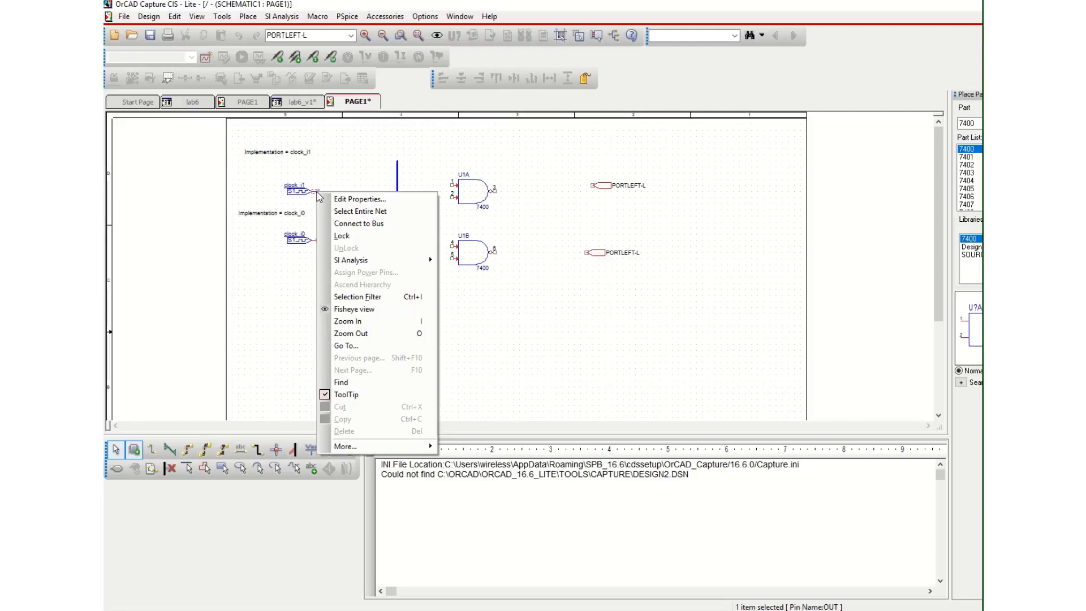
click(344, 223)
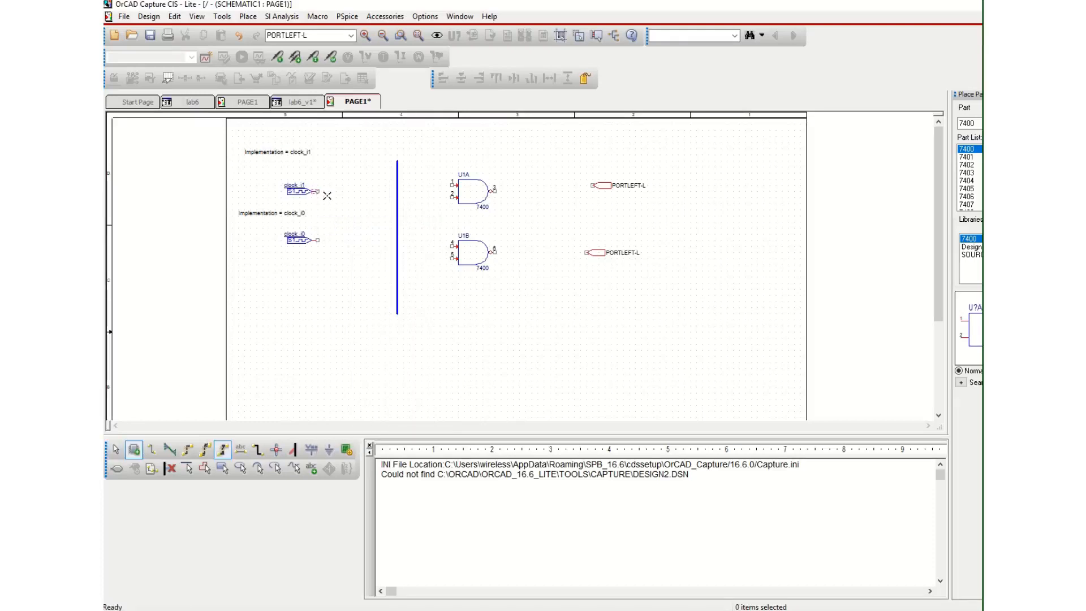
click(397, 186)
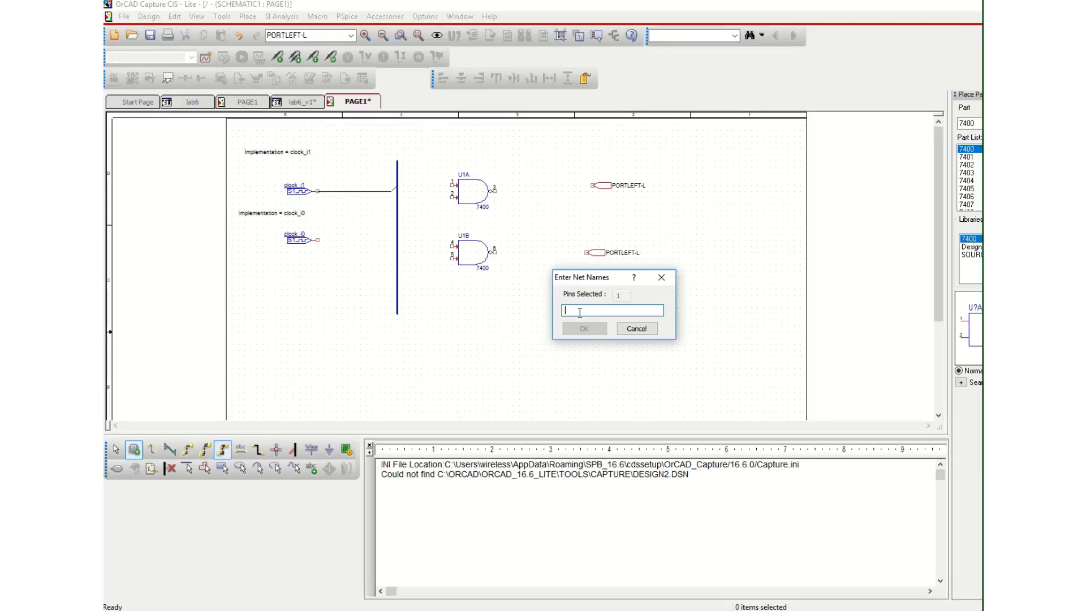
text(i)
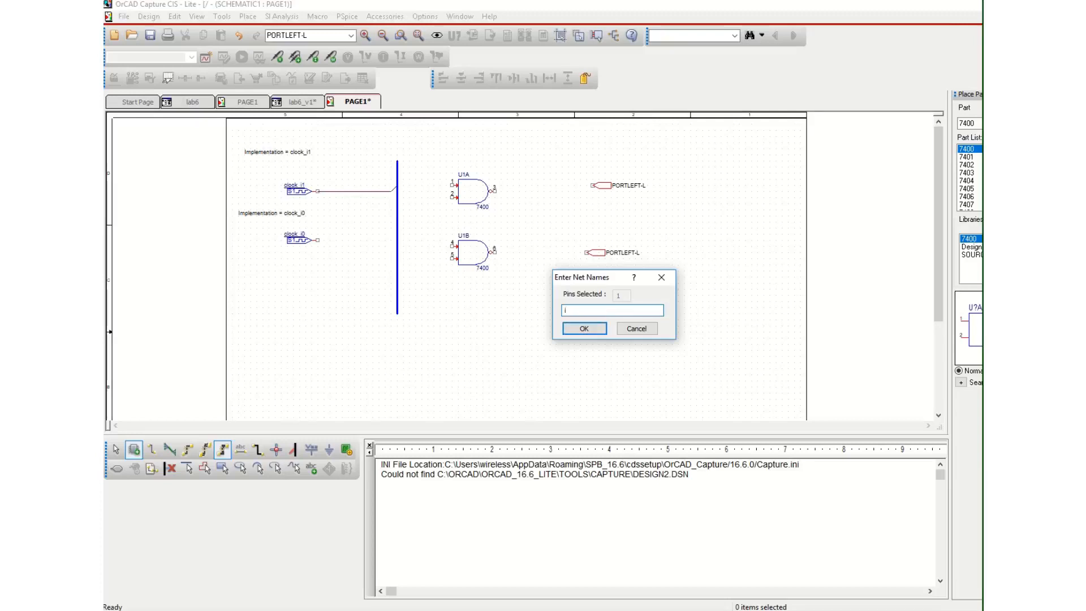
text(1)
click(591, 327)
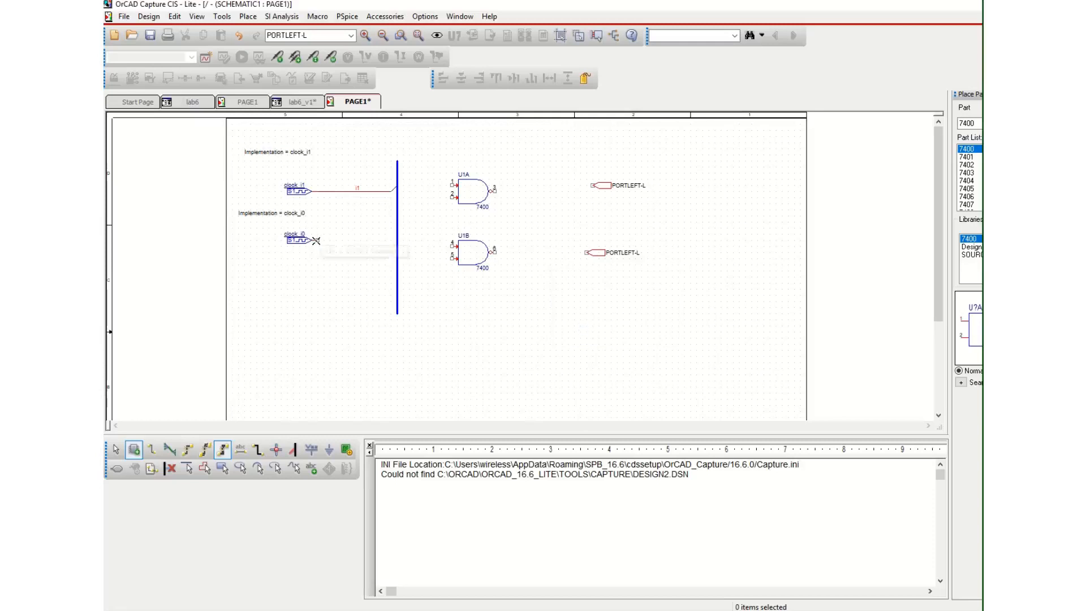
Connect the clock_i0 stimulus output to the bus and name its net i0
click(317, 241)
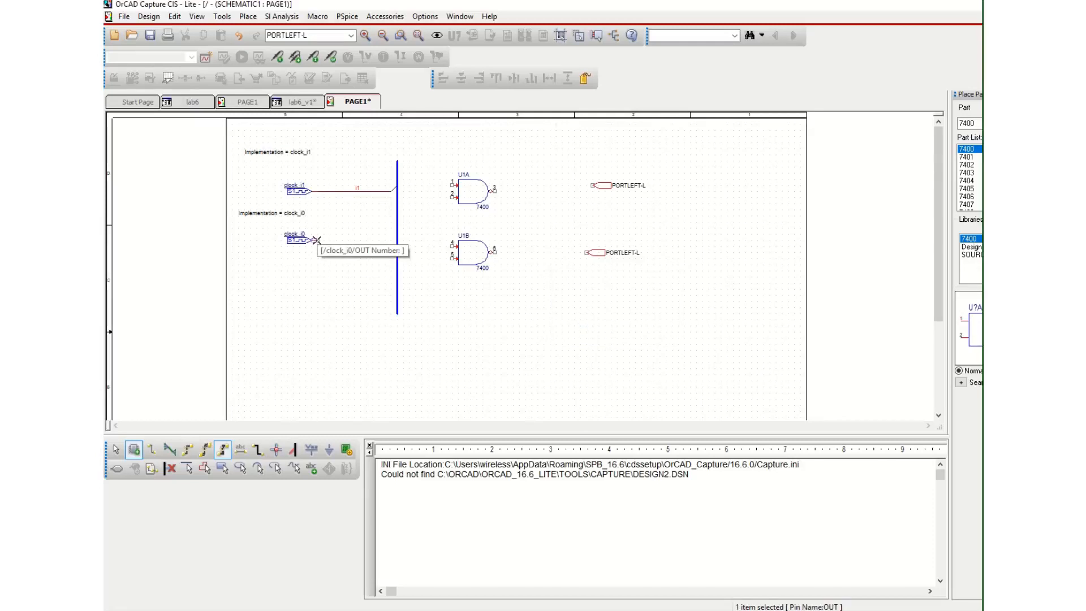
click(396, 238)
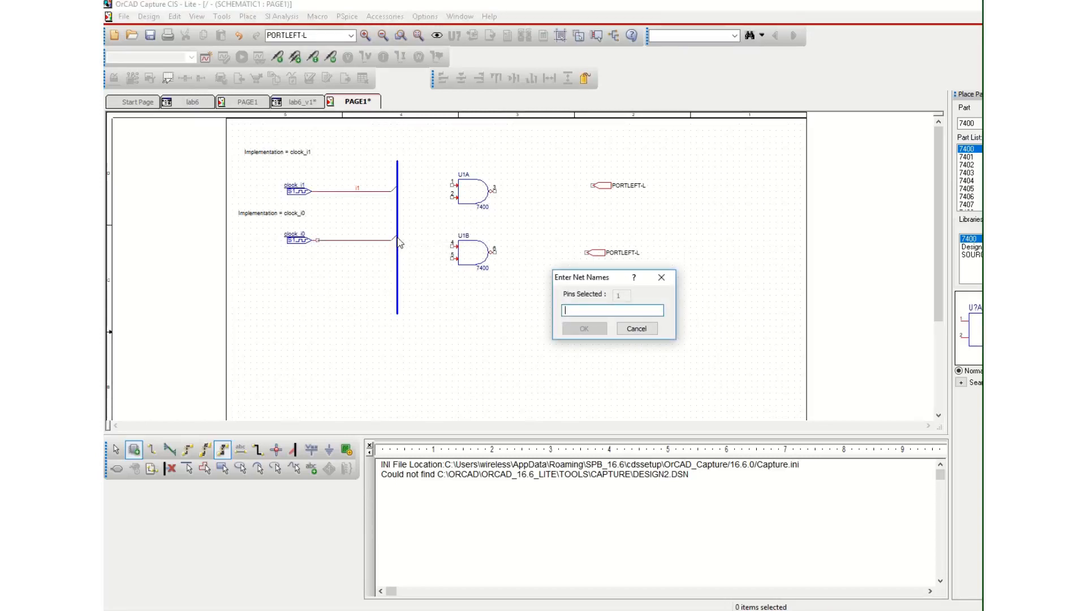
text(i0)
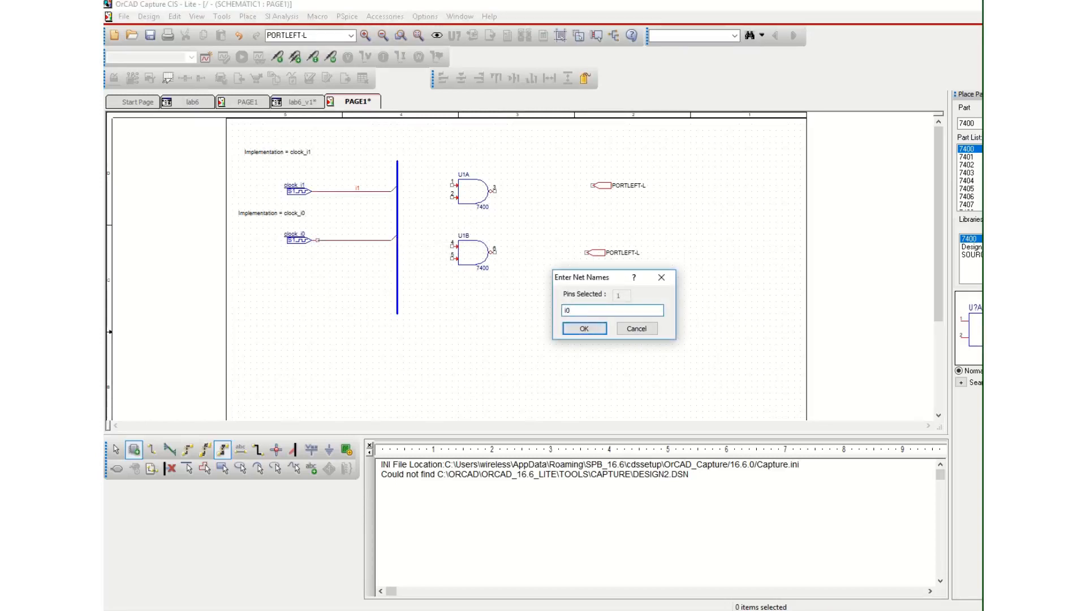
click(593, 330)
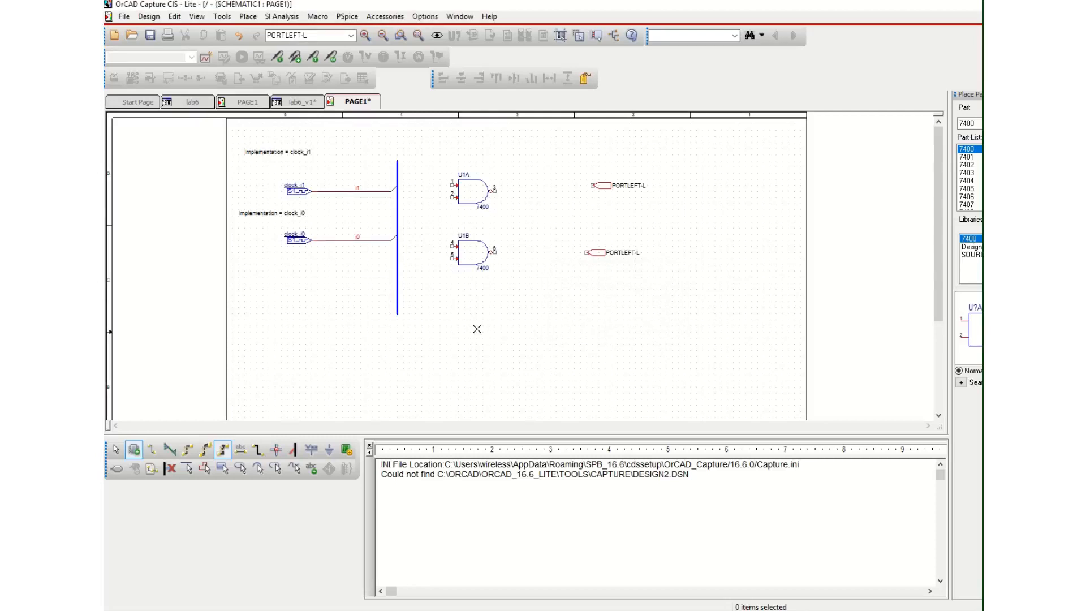
key(Escape)
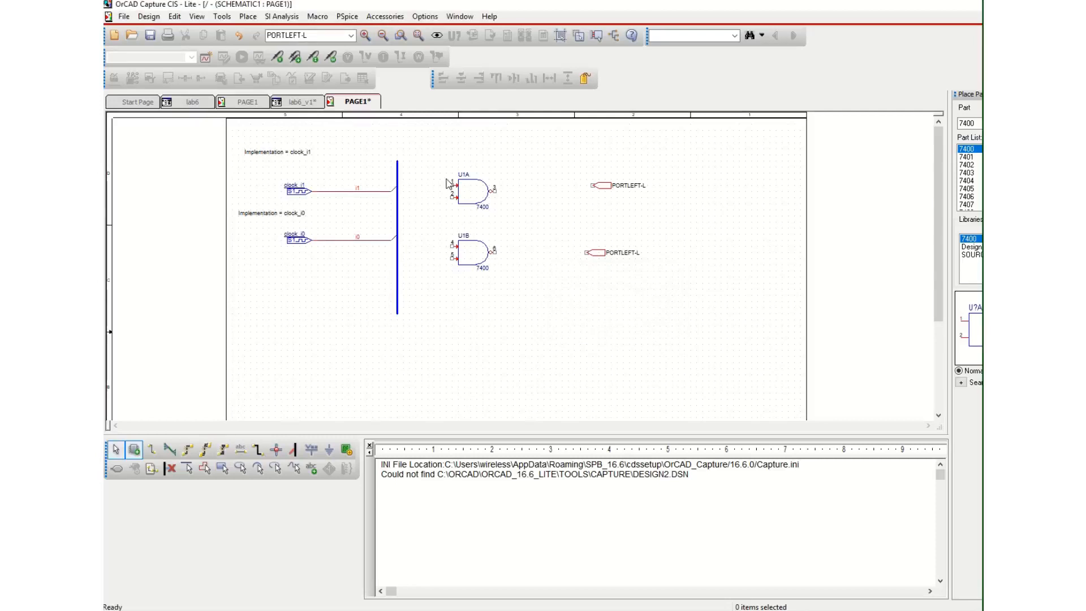
Connect both inputs of gate U1A to the bus together, entering i1 as the net name
drag(446, 180, 456, 204)
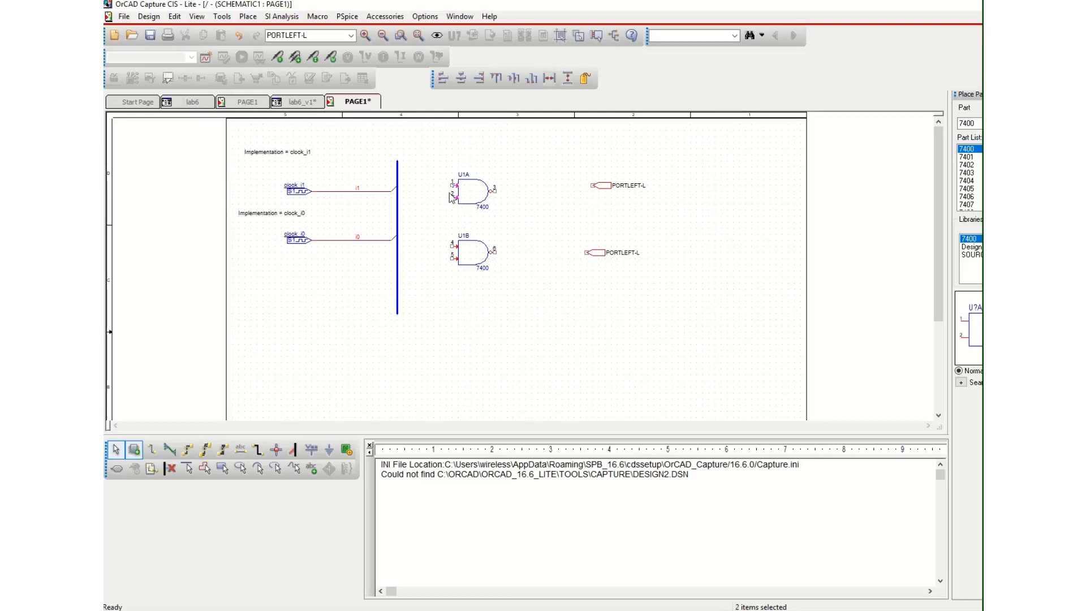
right_click(452, 184)
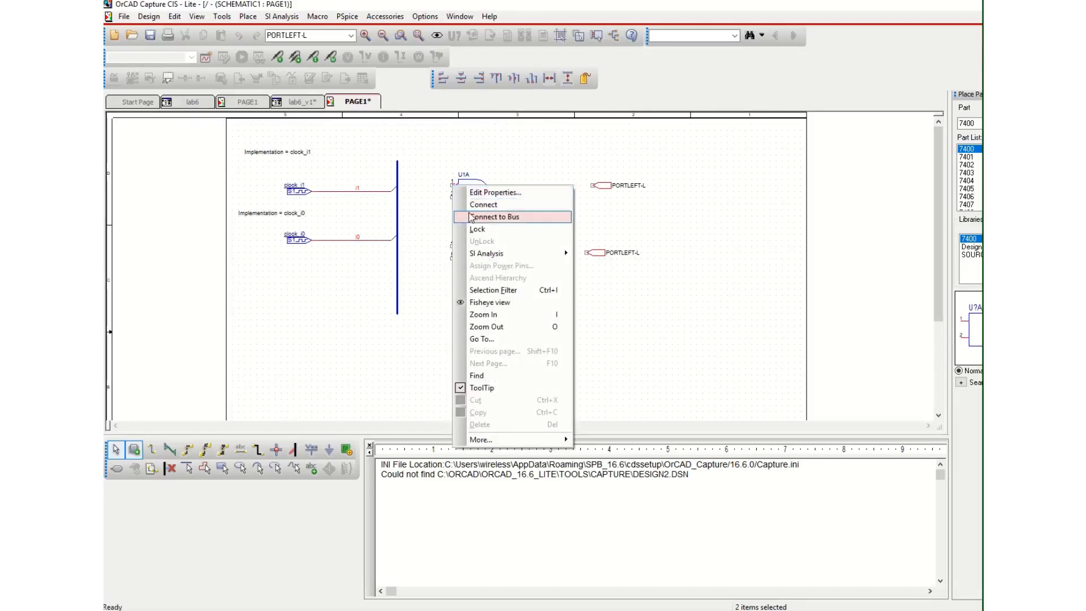
click(494, 216)
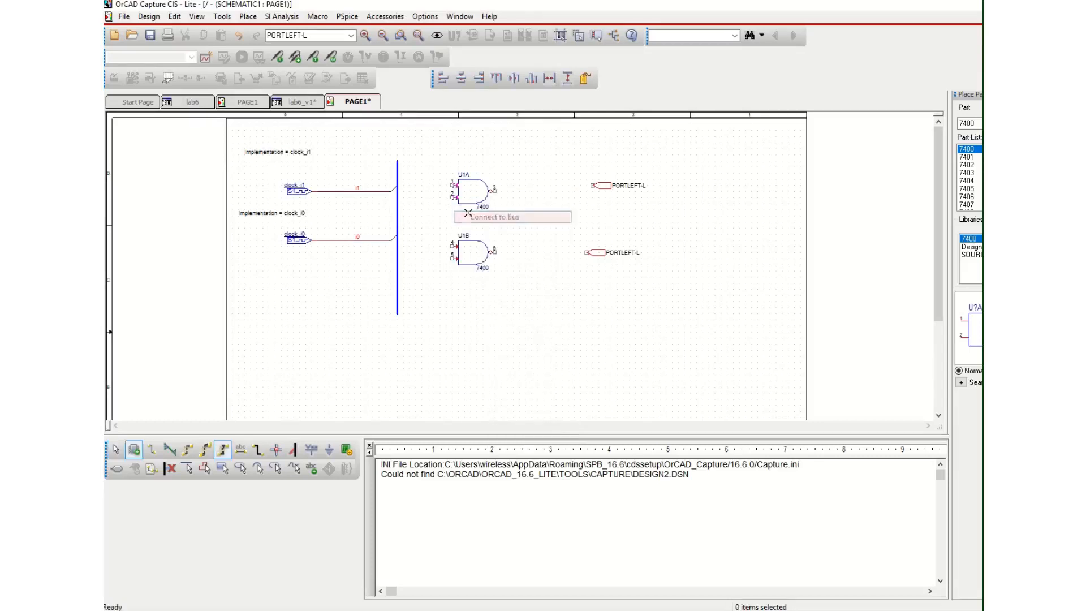
click(397, 177)
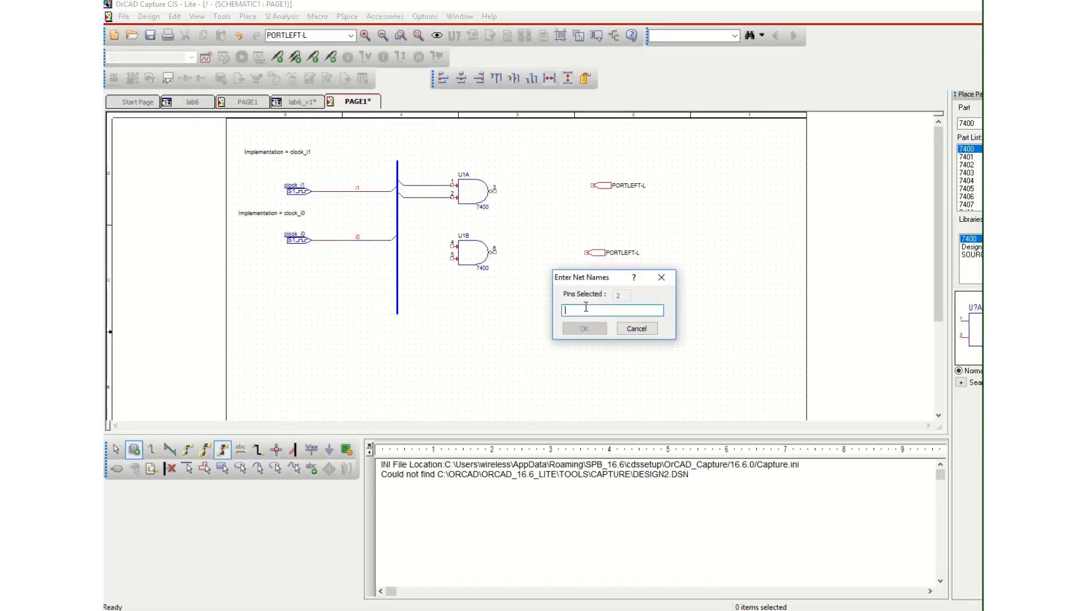
text(i1)
click(581, 332)
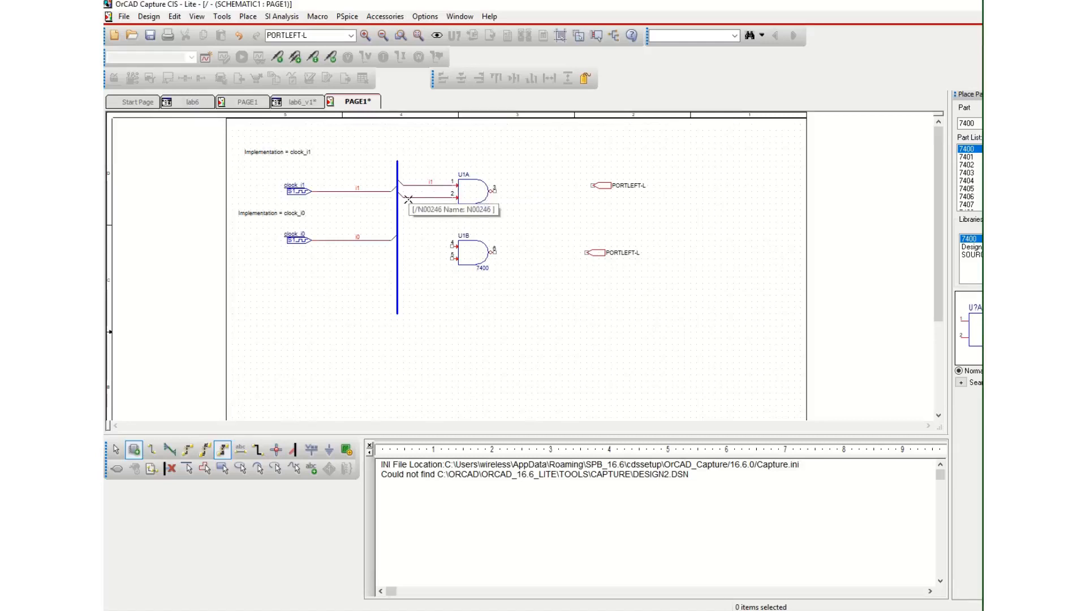
right_click(442, 232)
click(454, 238)
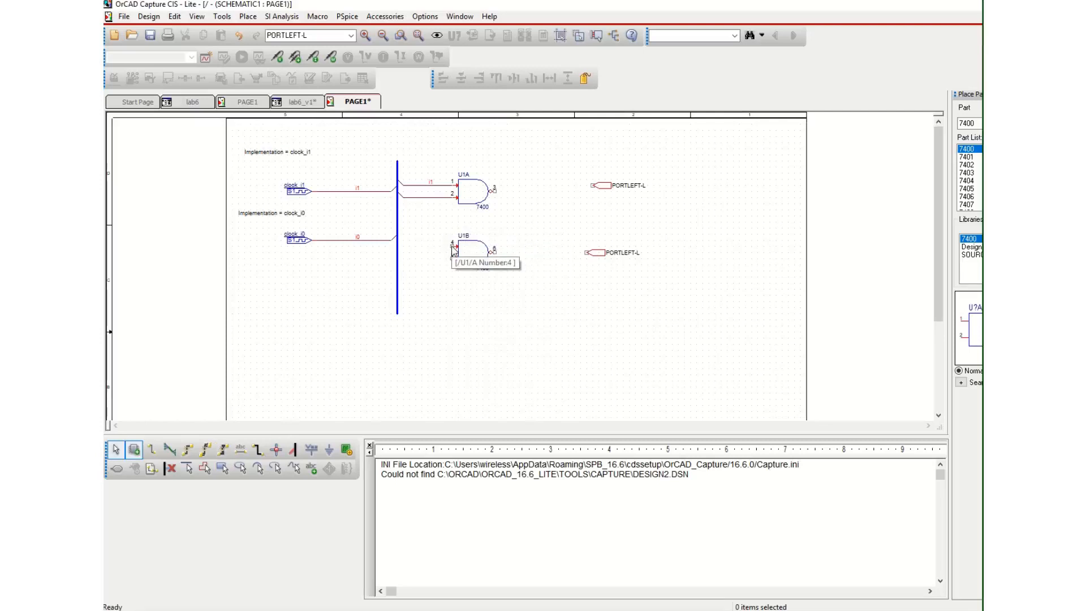
Connect input pin 4 of gate U1B to the bus with net name i0
click(454, 249)
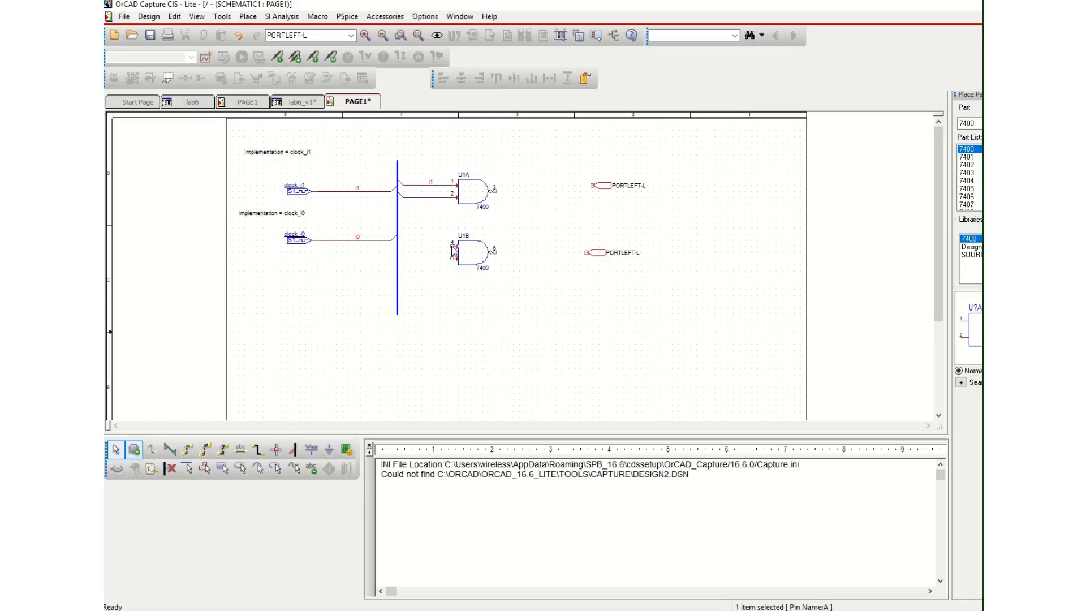
right_click(453, 248)
click(474, 279)
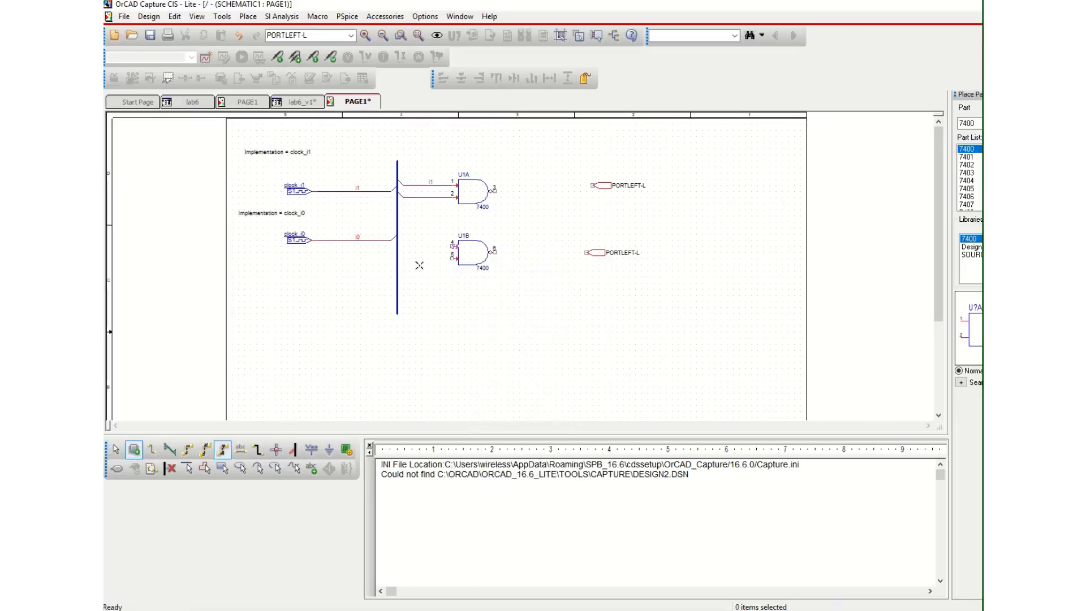
click(396, 244)
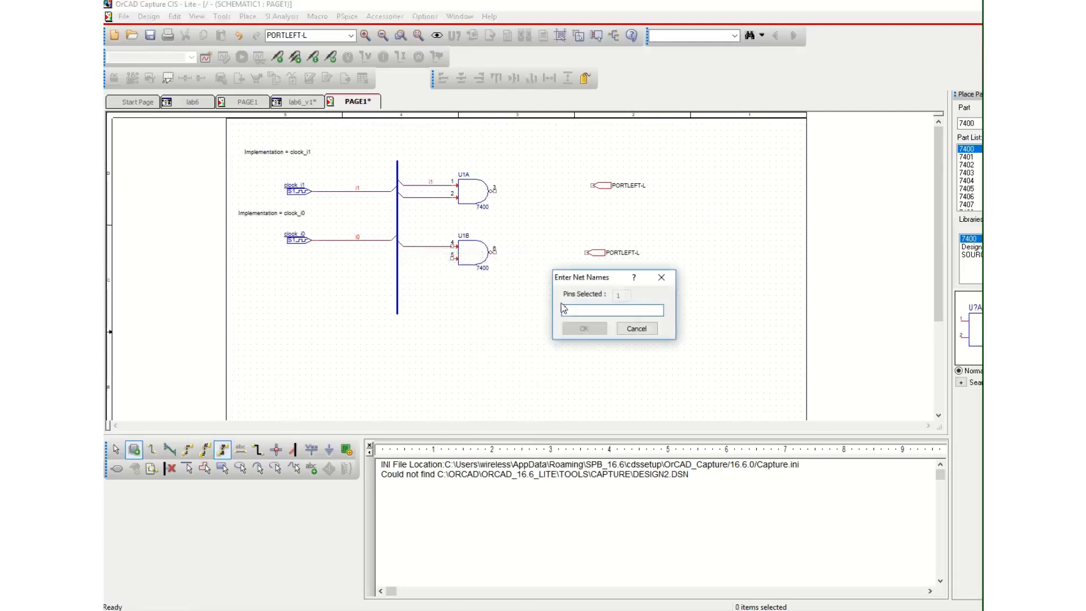
text(i0)
click(586, 327)
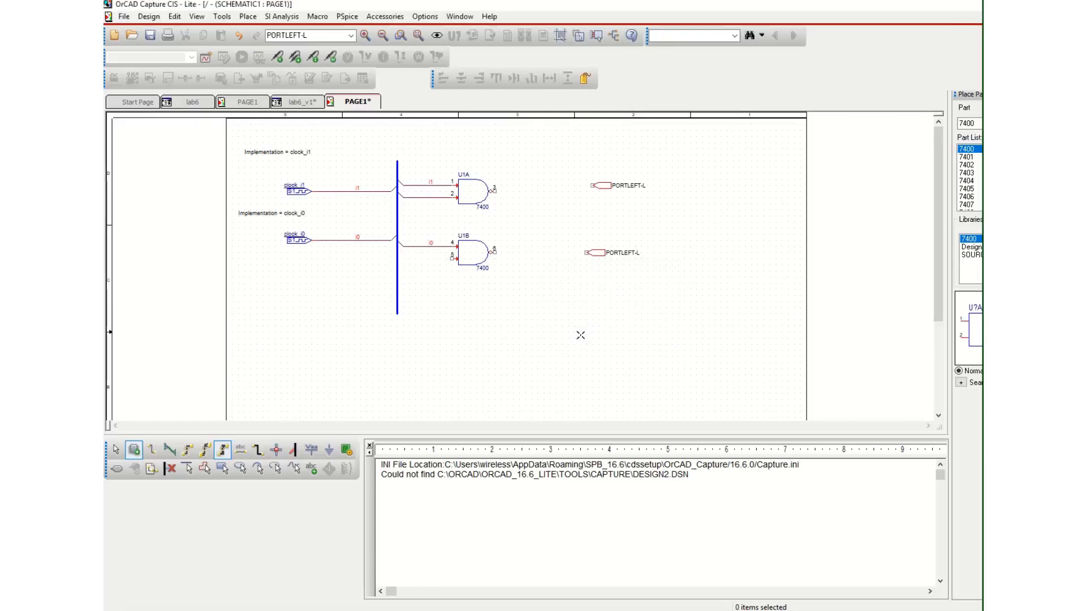
Connect input pin 5 of gate U1B to the bus with net name i0 and end the bus connection mode
click(452, 258)
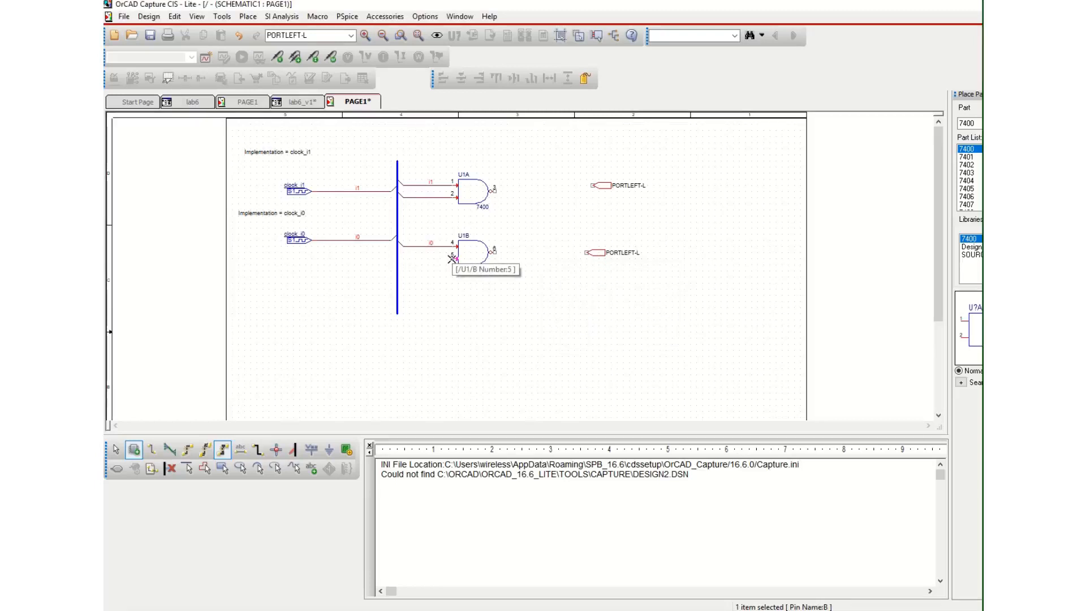
click(396, 259)
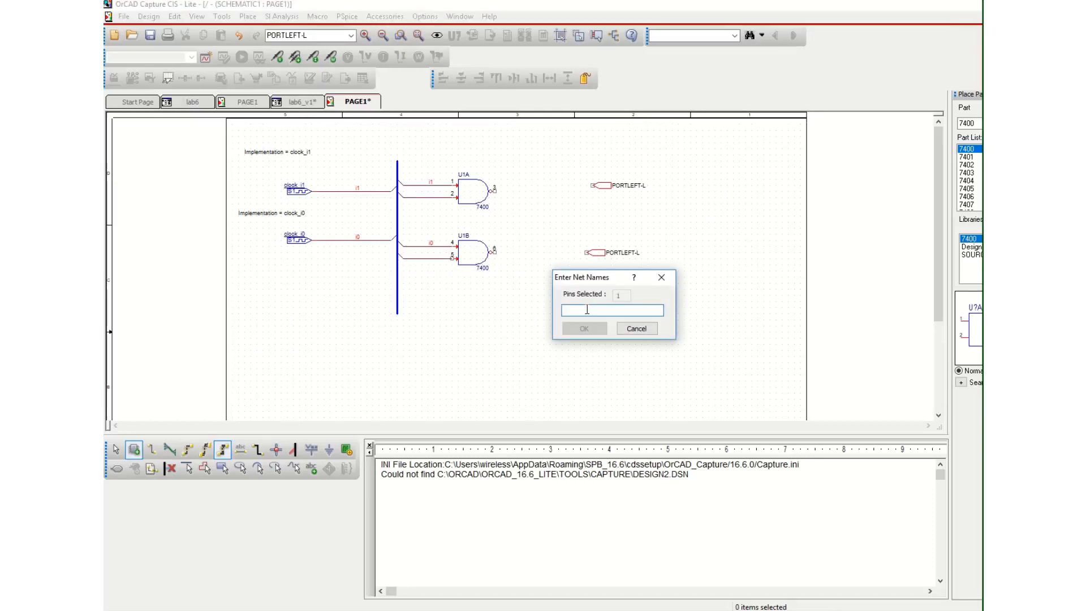
text(i0)
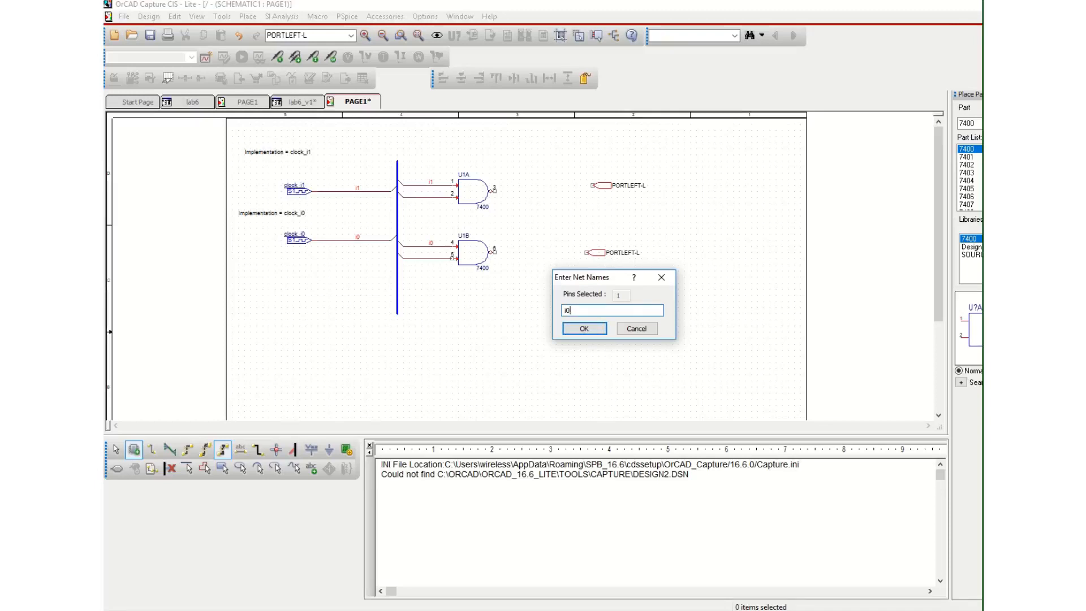
click(584, 329)
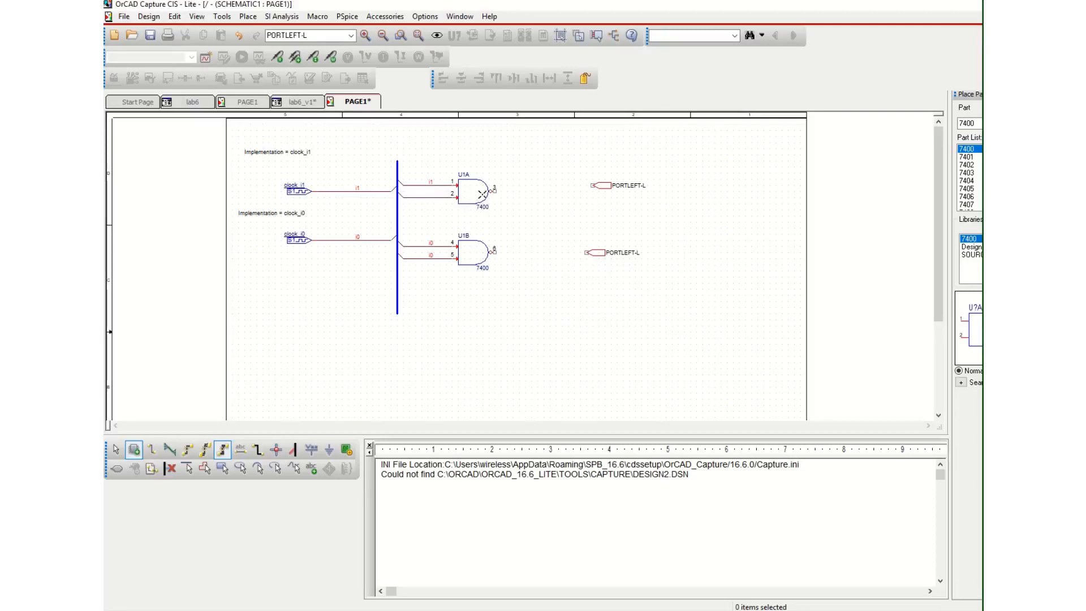
right_click(511, 211)
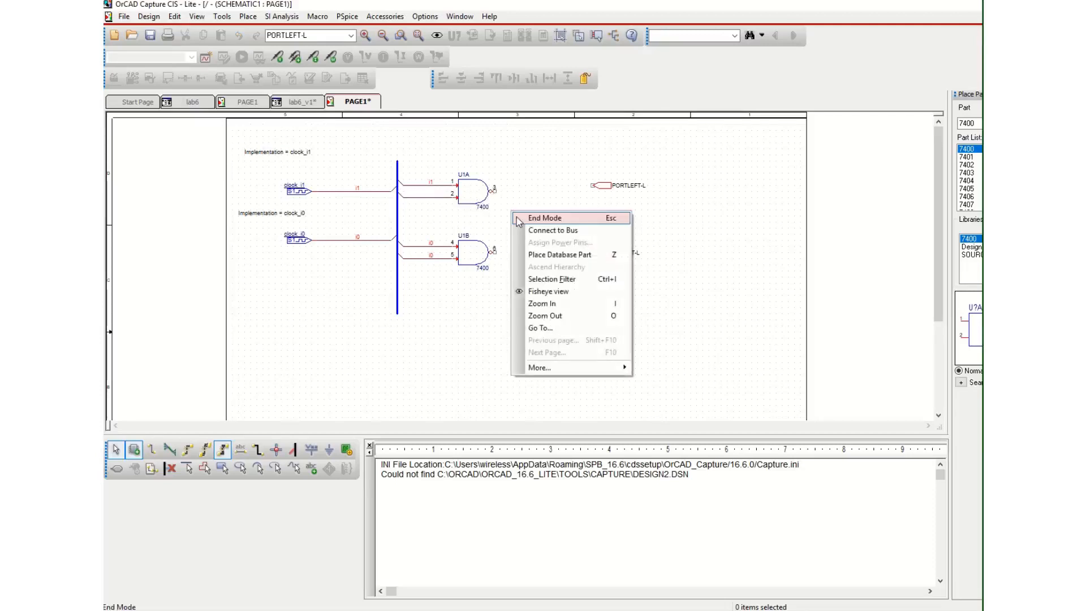
click(517, 218)
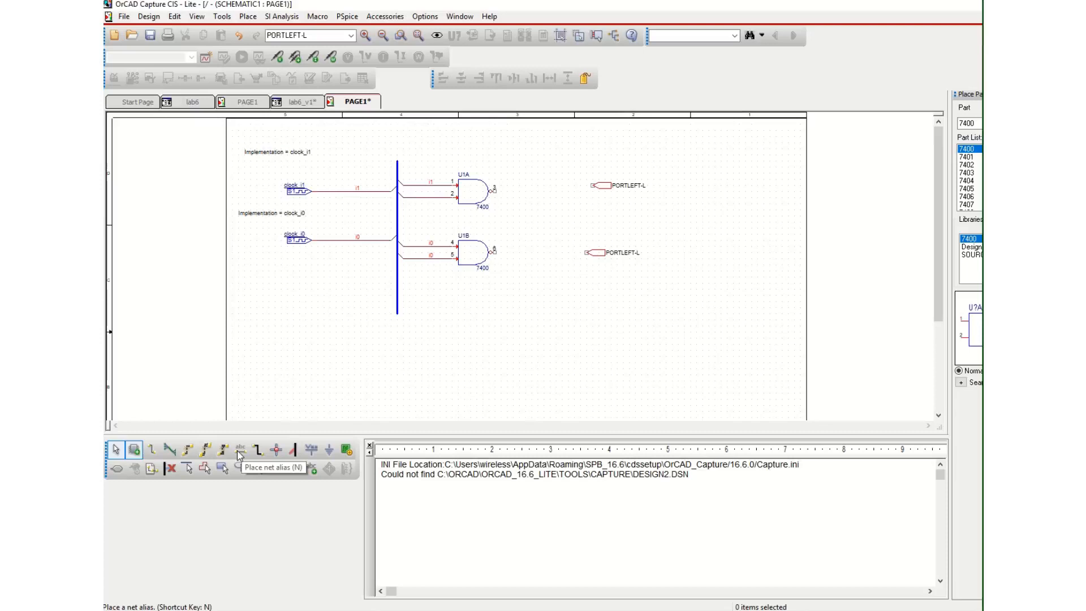
Wire the outputs of gates U1A and U1B to the upper and lower PORTLEFT-L ports respectively
click(151, 446)
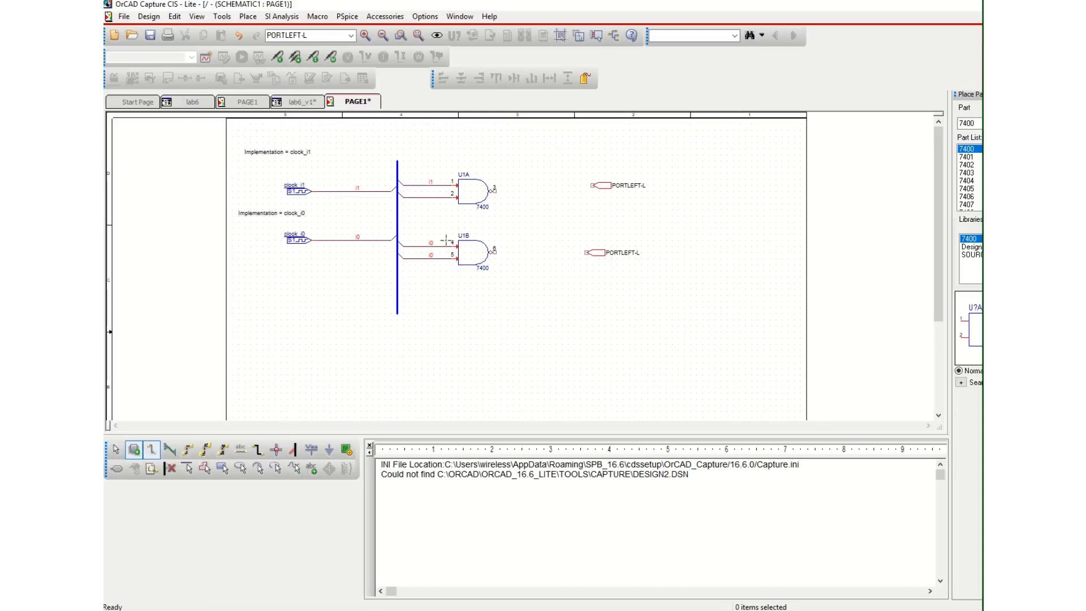
click(494, 191)
click(592, 185)
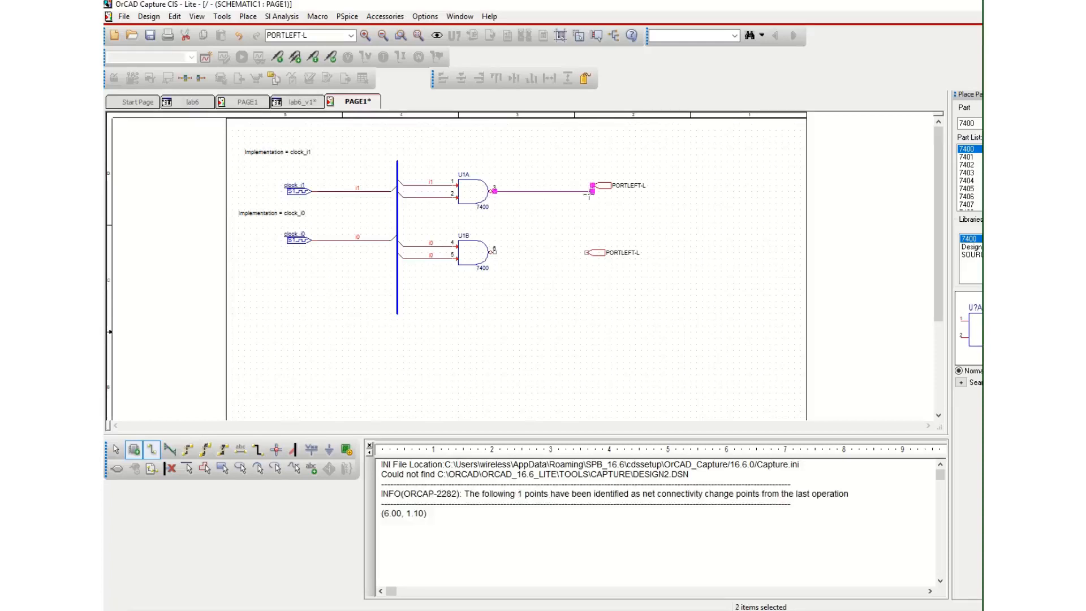
click(494, 252)
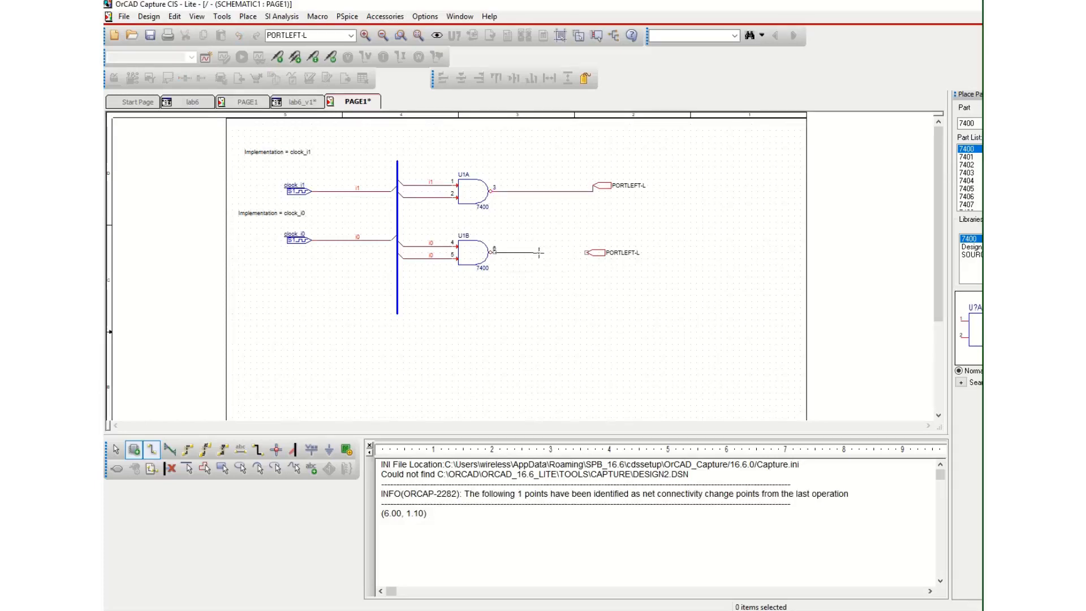
click(586, 252)
right_click(583, 276)
click(587, 282)
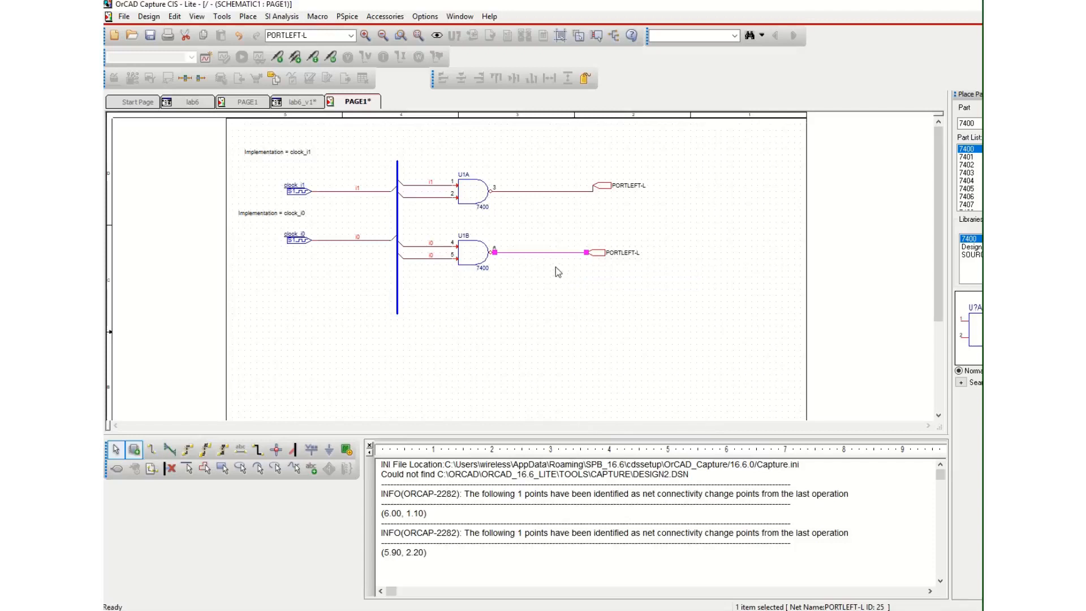
Rename the upper output port A and the lower output port B
double_click(628, 186)
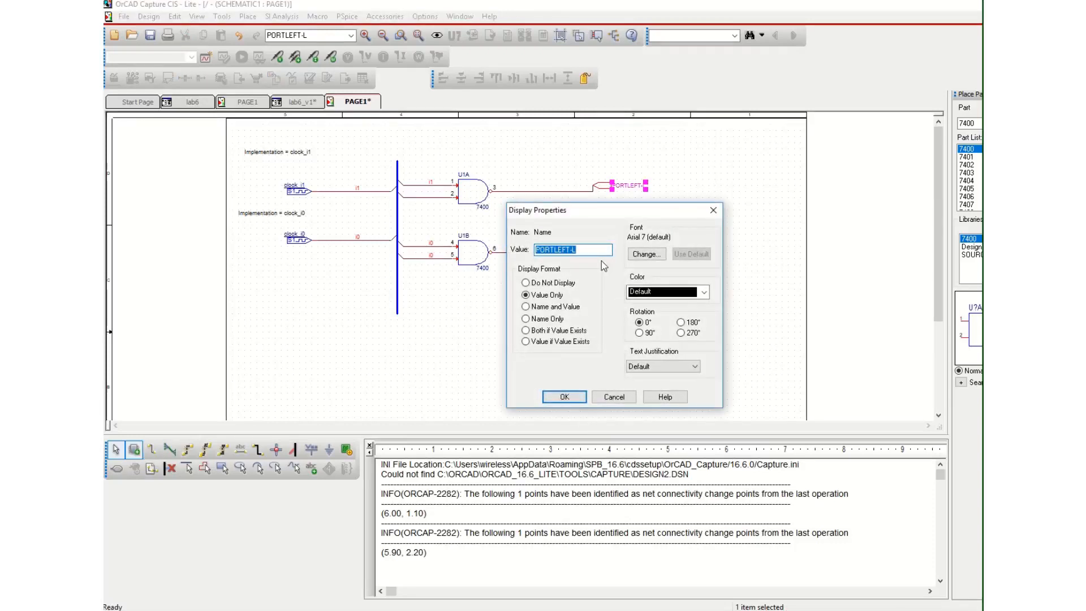
text(A)
click(565, 397)
double_click(624, 254)
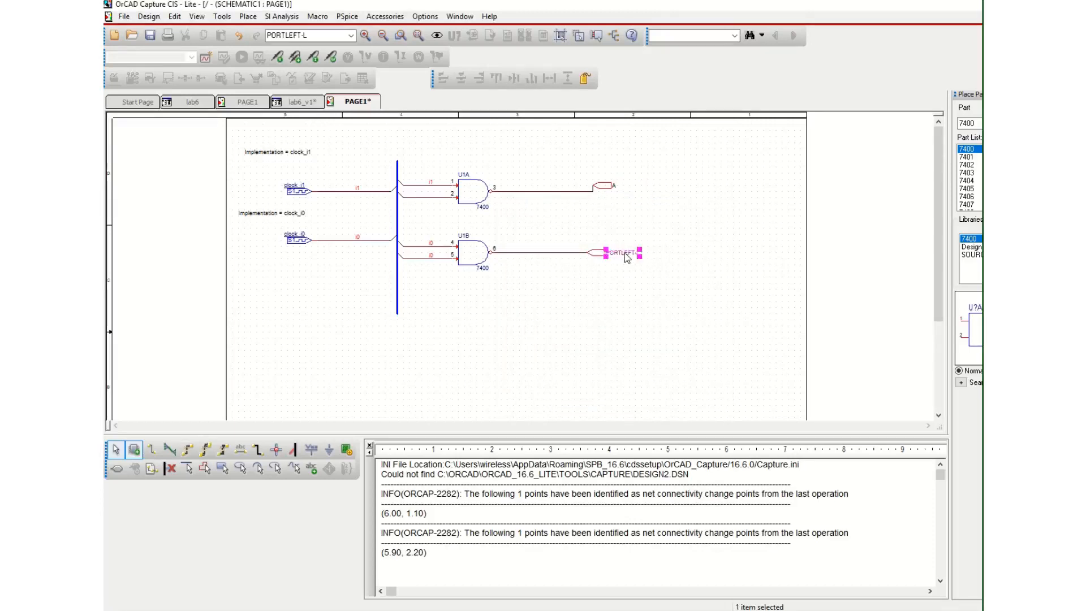
text(B)
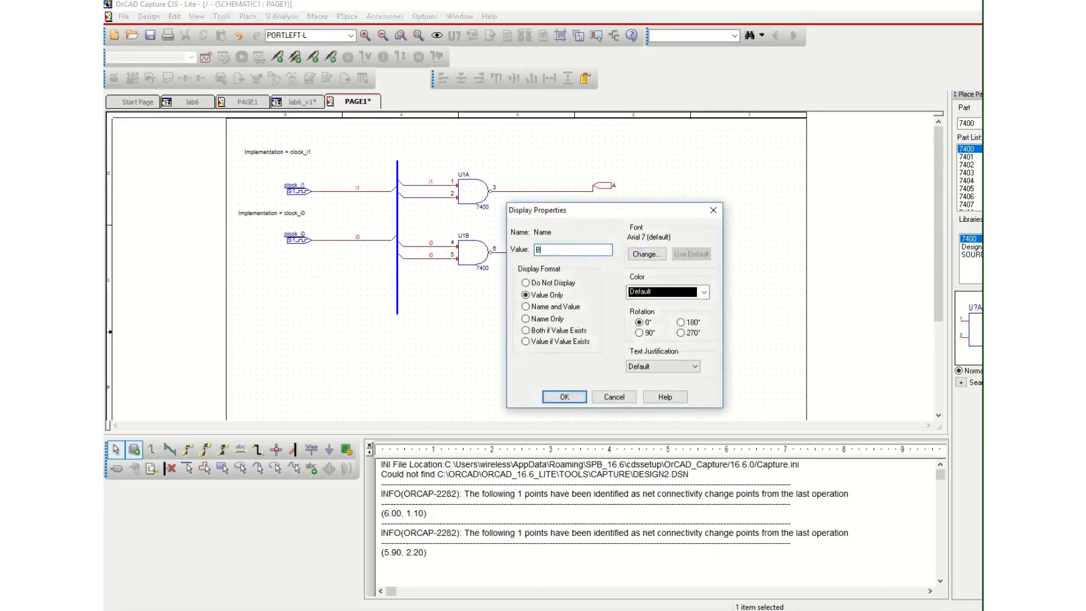
click(565, 396)
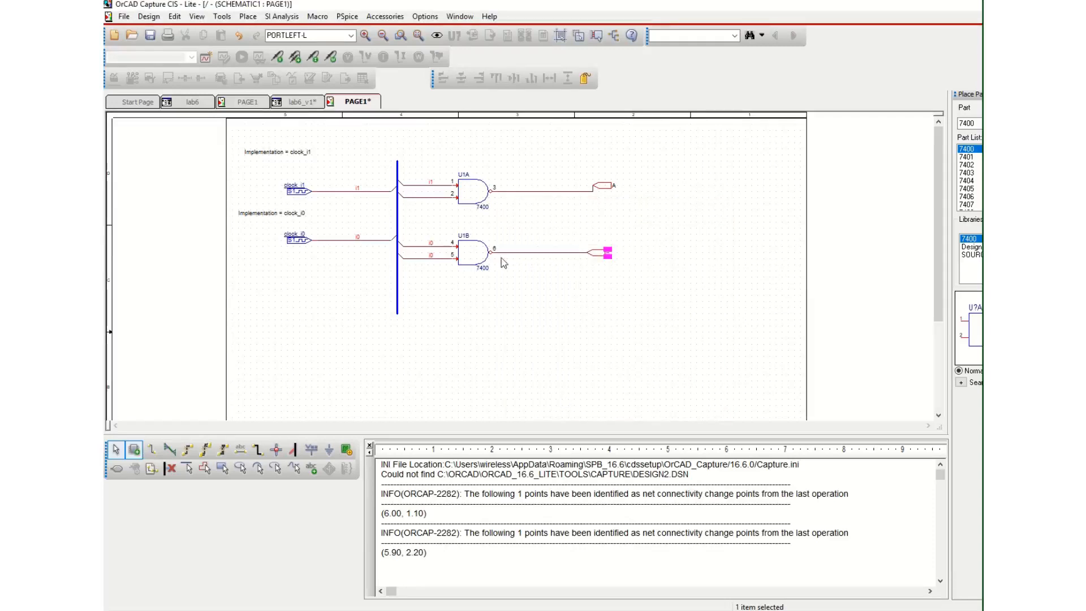
Place voltage markers on the two clock input wires and on the output wires of gates U1A and U1B
click(323, 149)
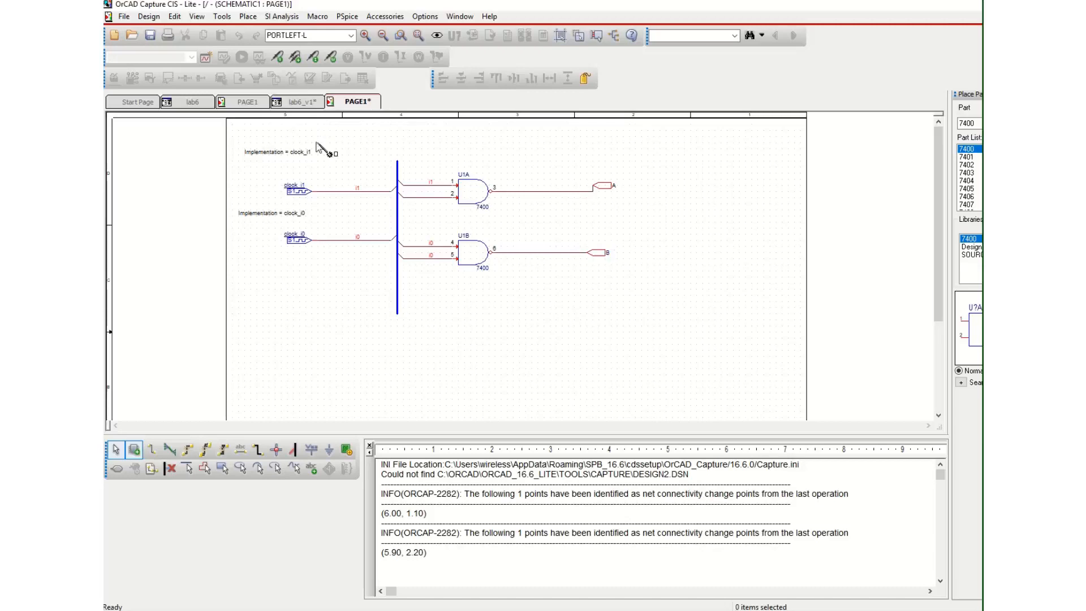
click(331, 192)
click(335, 240)
click(551, 192)
click(567, 252)
right_click(606, 329)
click(616, 334)
Create a new simulation profile named lab6_v1 and set its transient run time to 2000ns
click(346, 15)
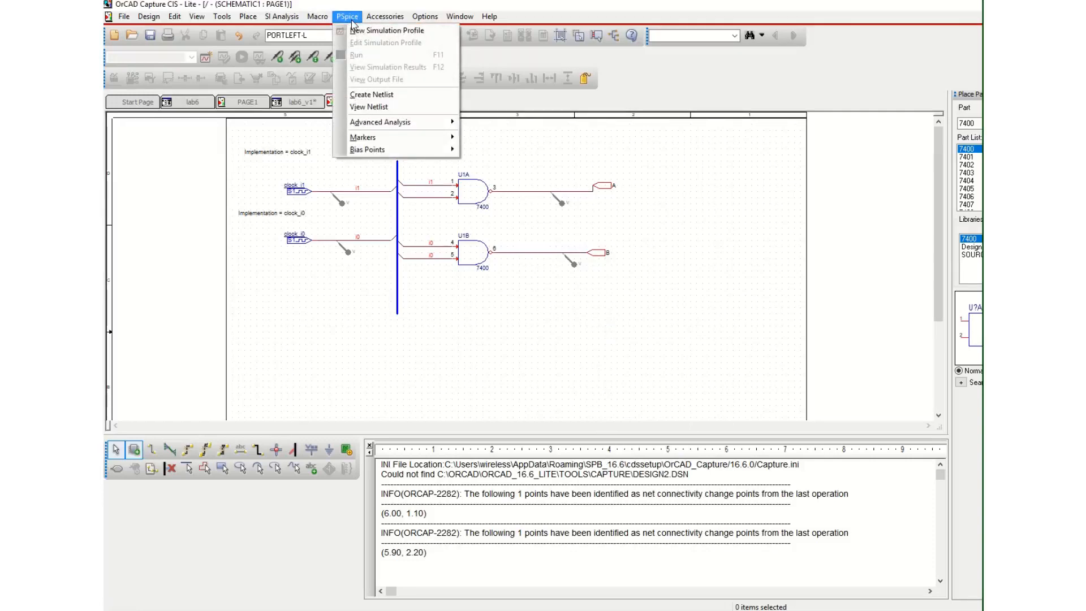
click(357, 30)
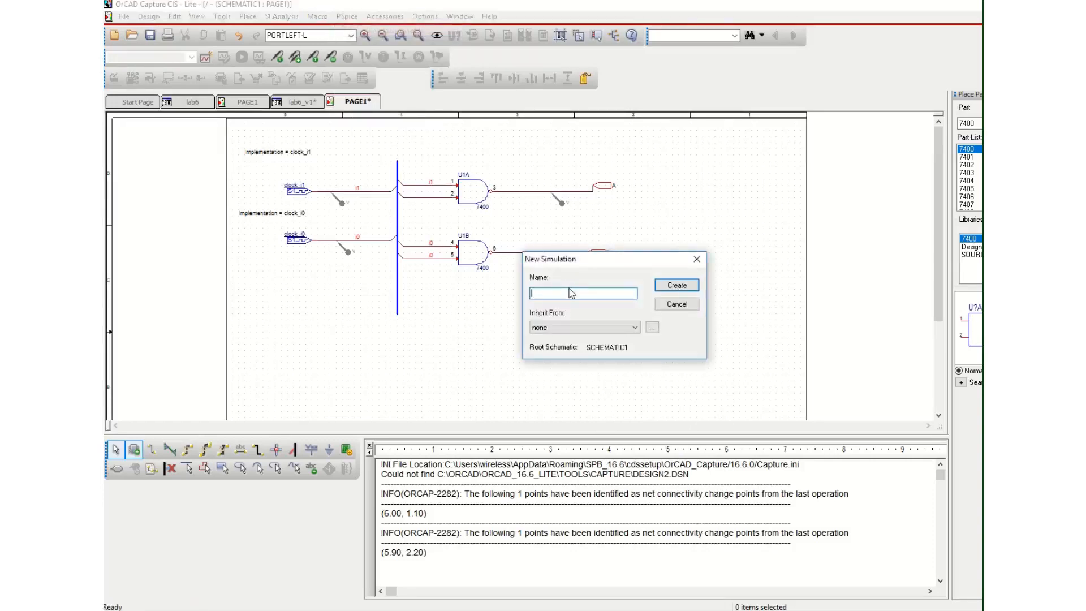
text(lab6_v1)
click(675, 286)
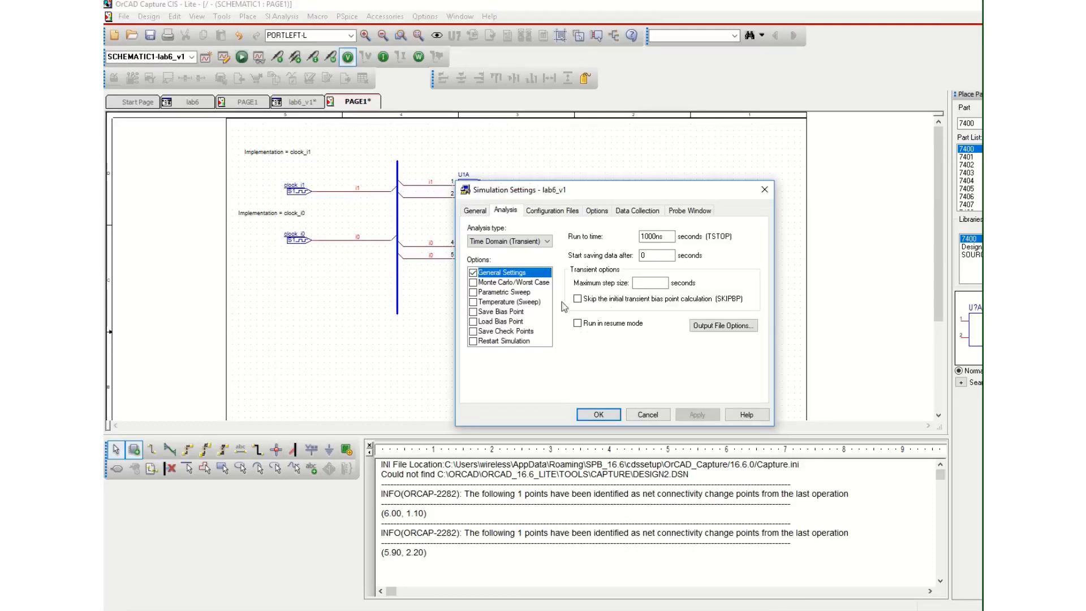
double_click(650, 236)
text(2000ns)
Set the gate-level timing mode to Minimum with a typical-to-minimum default delay factor of 0.0001, apply the settings and run the simulation
click(600, 211)
click(525, 250)
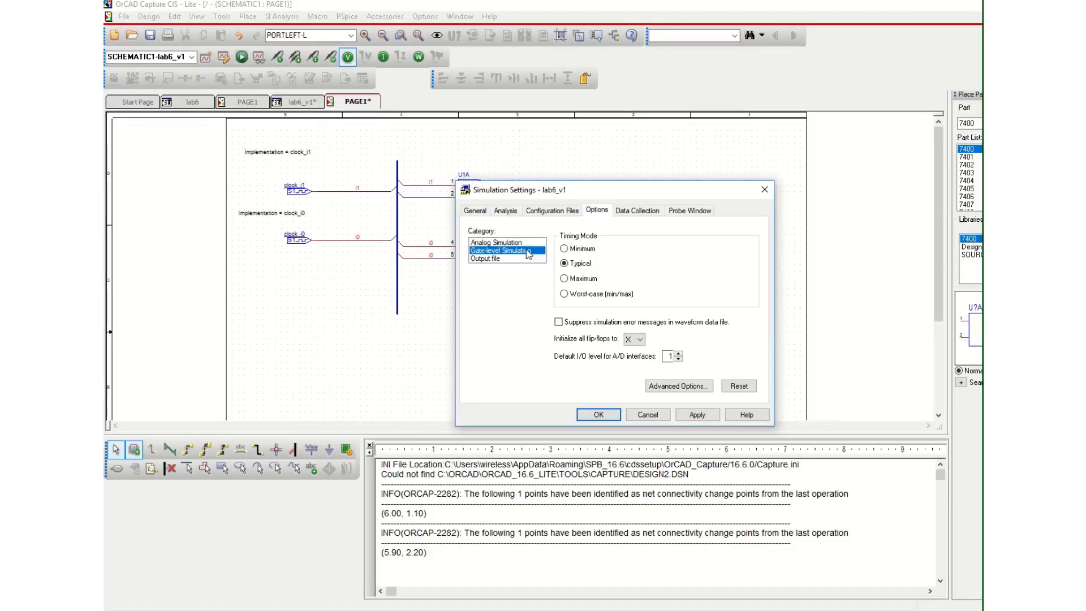
click(564, 249)
click(679, 385)
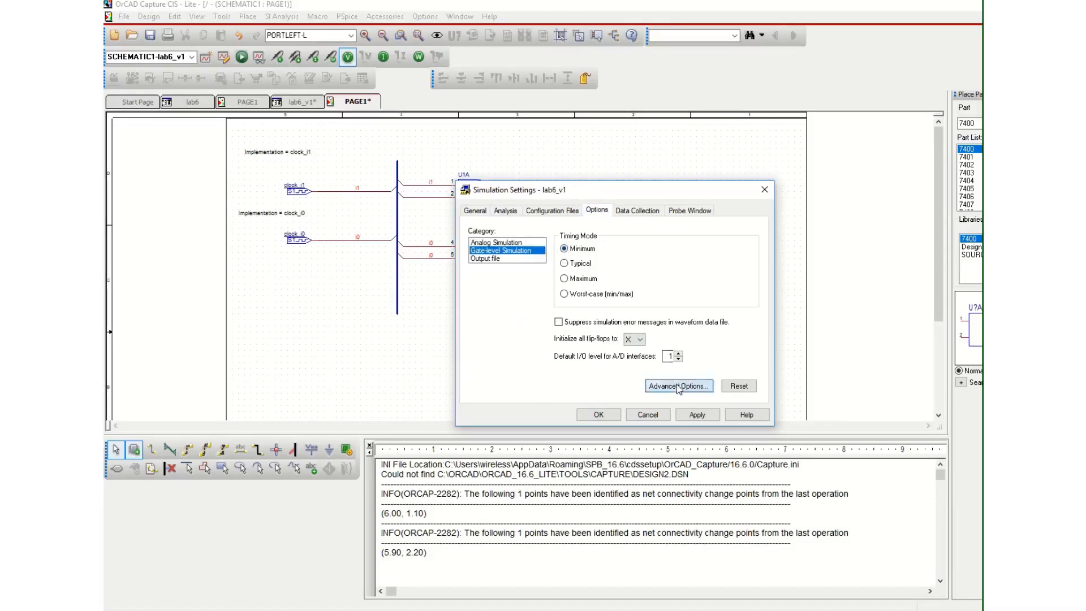
click(535, 313)
key(BackSpace)
text(0001)
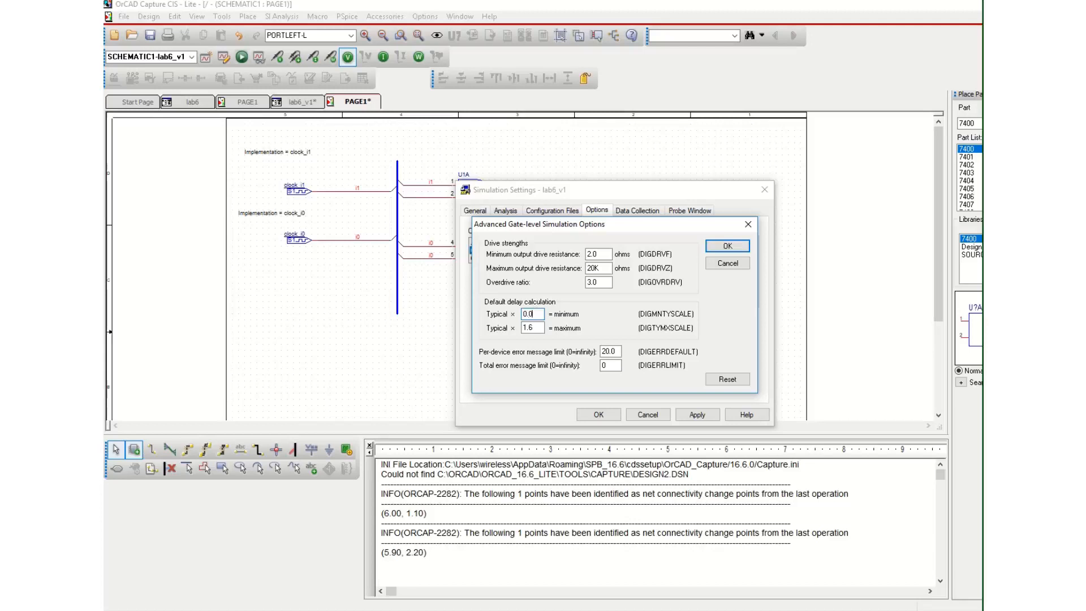
click(727, 246)
click(679, 416)
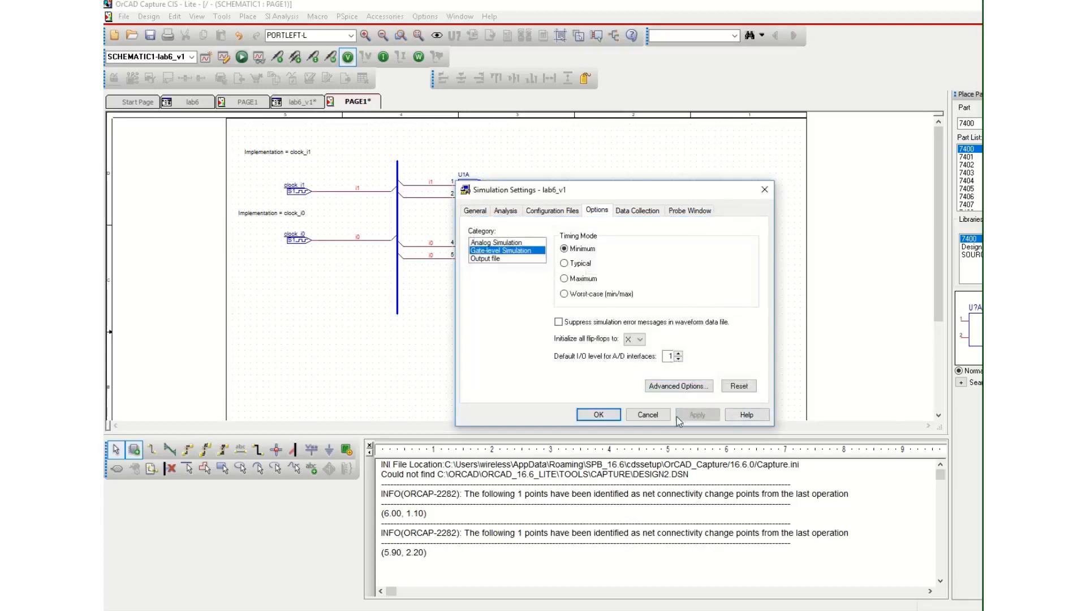
click(599, 414)
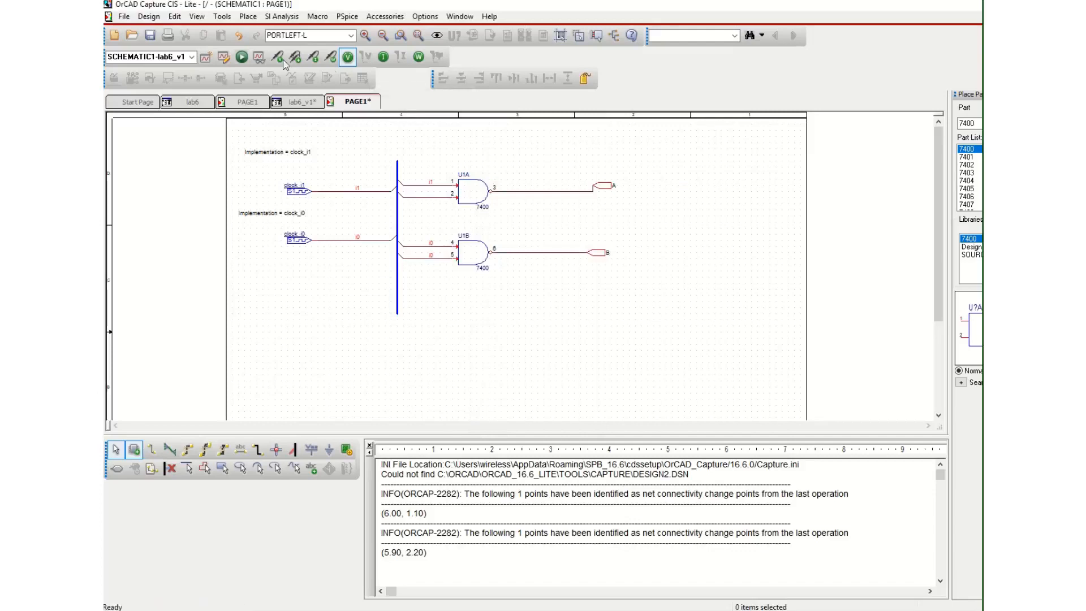
click(240, 59)
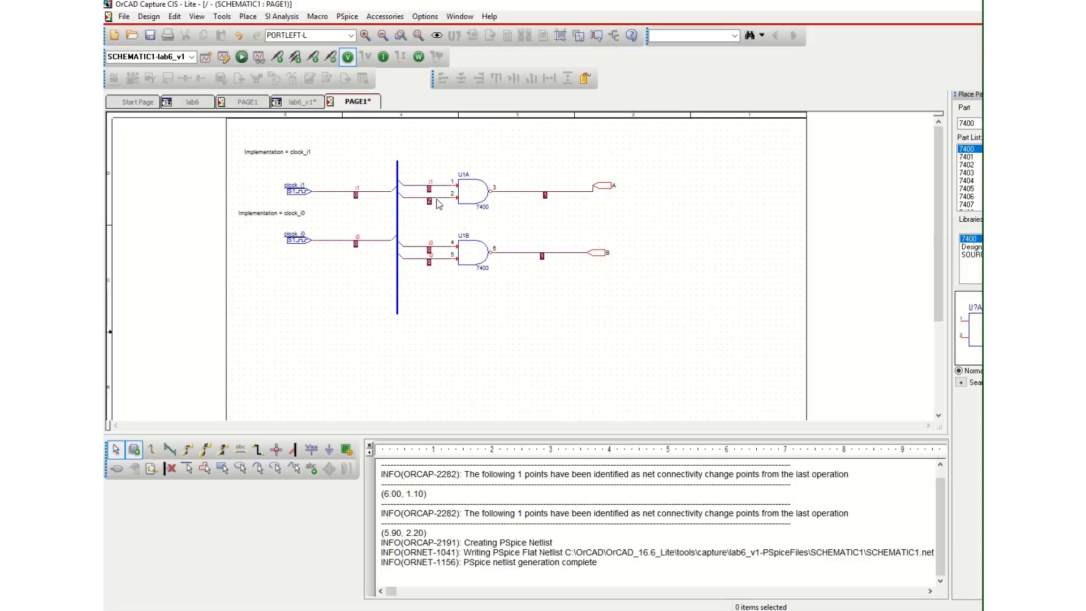
Place the net alias i1 on the wire from the bus to input pin 2 of gate U1A and end alias placement
mouse_move(437, 200)
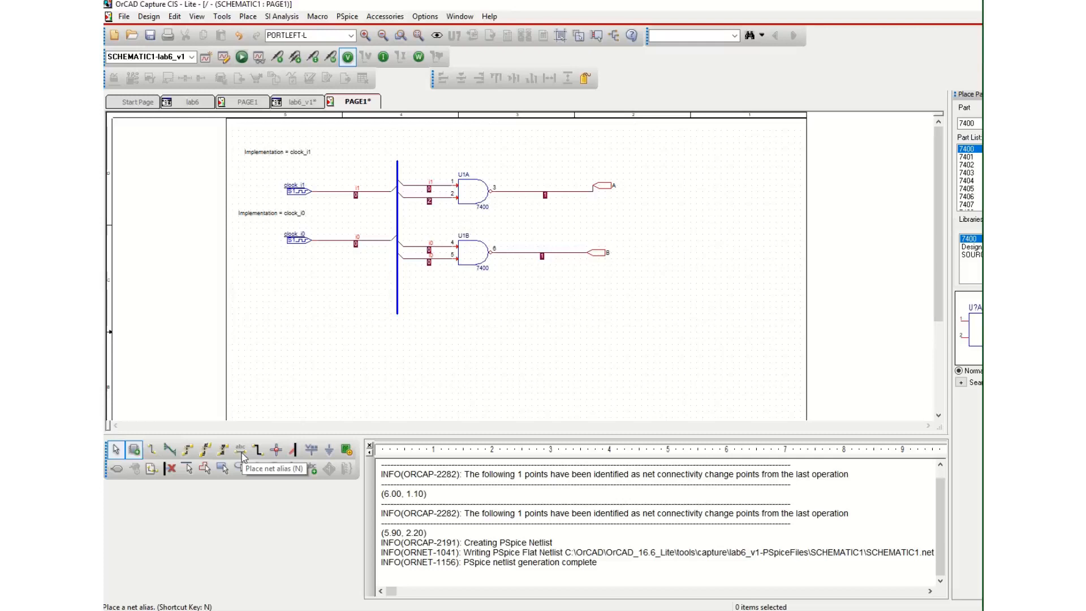
click(240, 454)
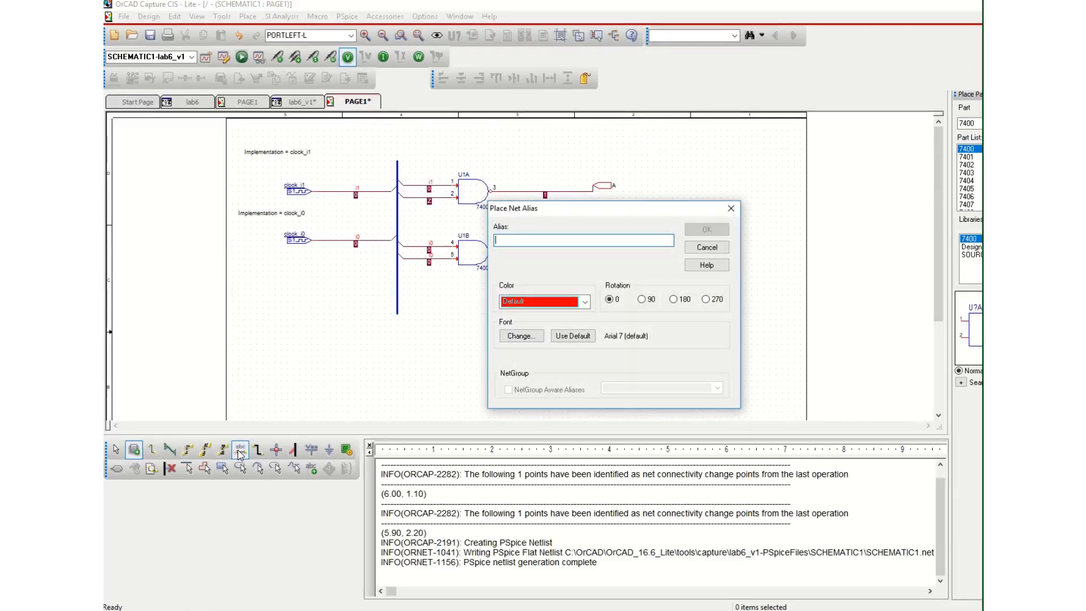
text(i1)
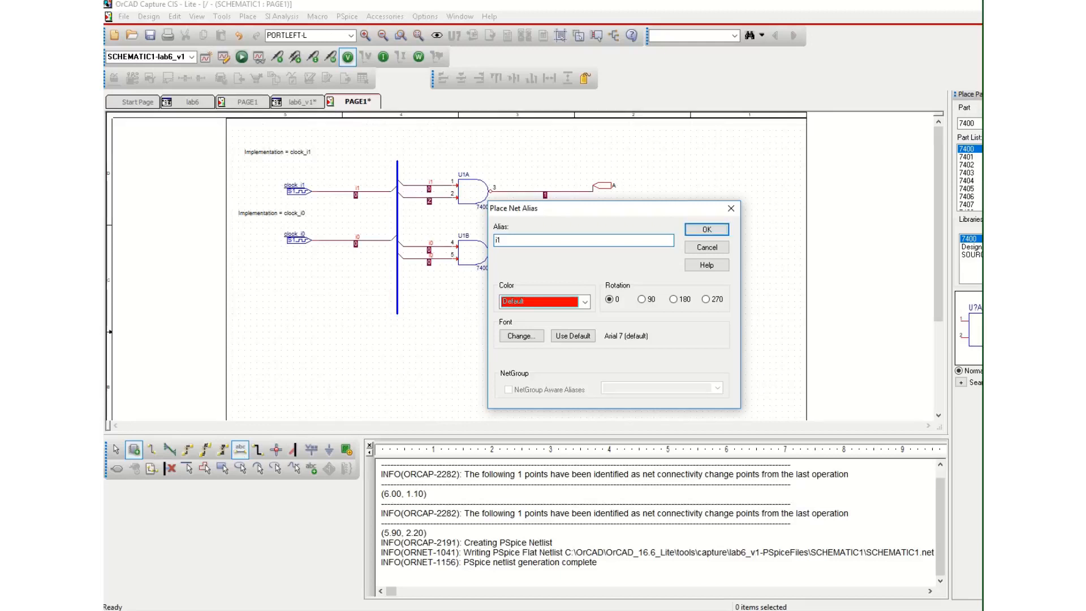
click(693, 230)
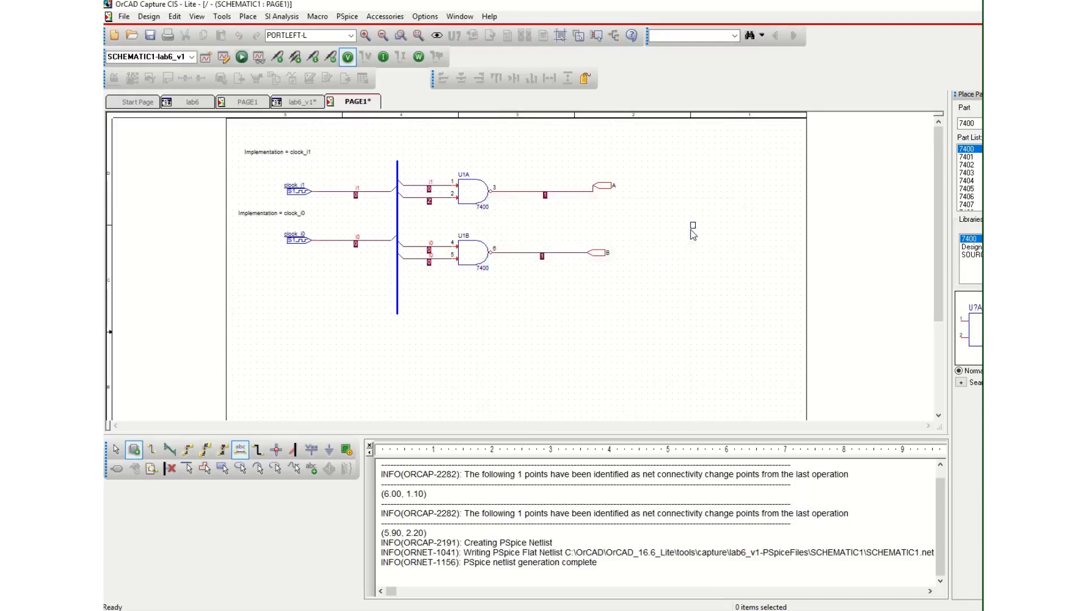
click(442, 199)
right_click(444, 221)
click(457, 229)
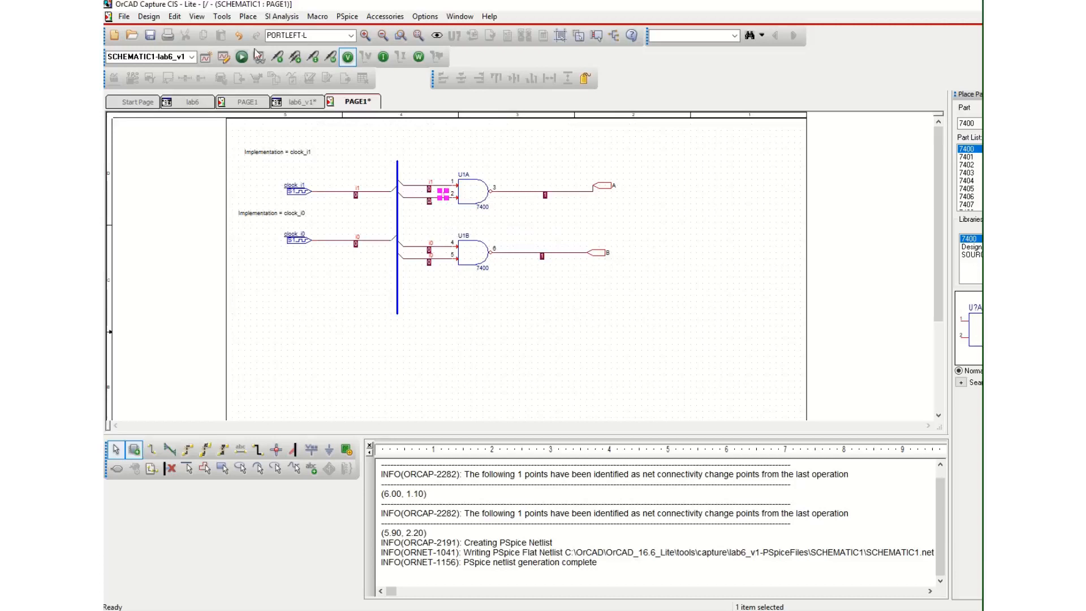
Add voltage markers to the i1 and i0 clock wires and to the wires leading to output ports A and B
click(277, 57)
click(332, 192)
click(340, 241)
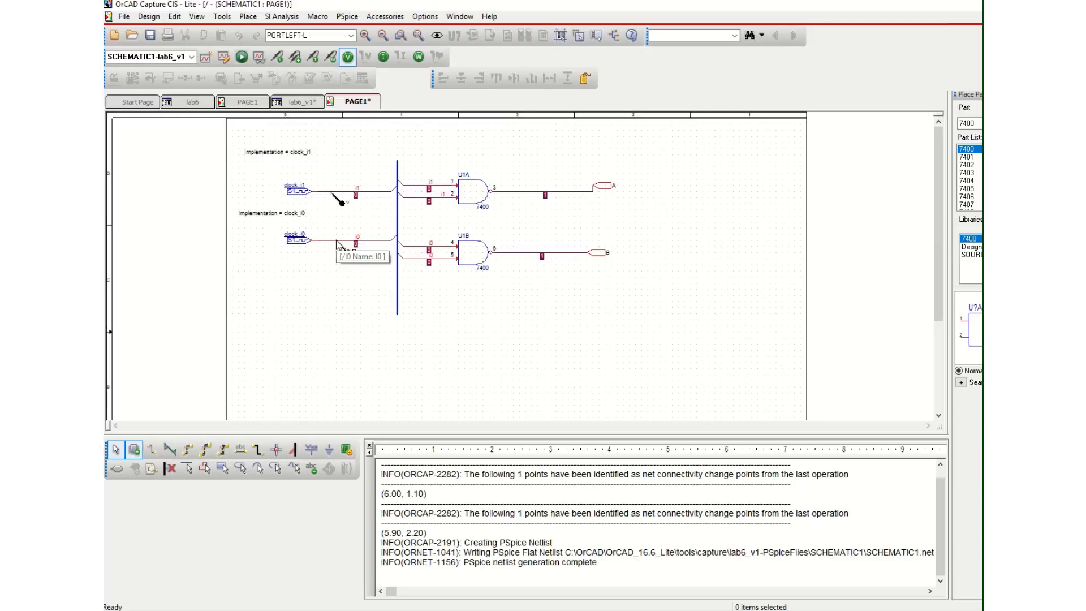
click(557, 252)
right_click(551, 301)
click(582, 310)
Run the simulation again and compare the schematic with the waveforms of i1, i0, A and B in PSpice A/D
click(242, 56)
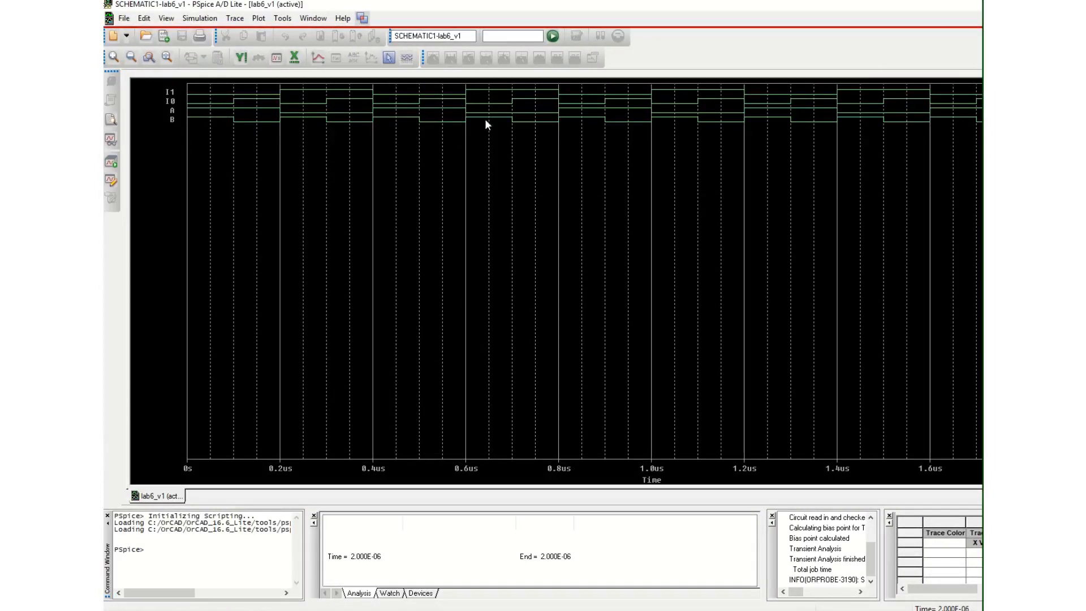
key(alt+Tab)
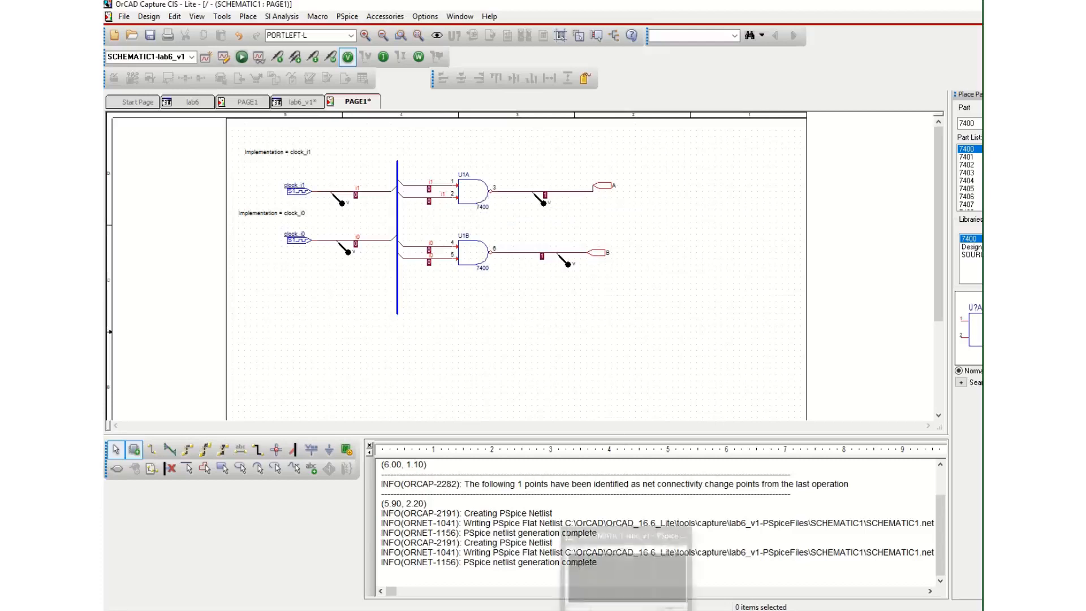
click(628, 610)
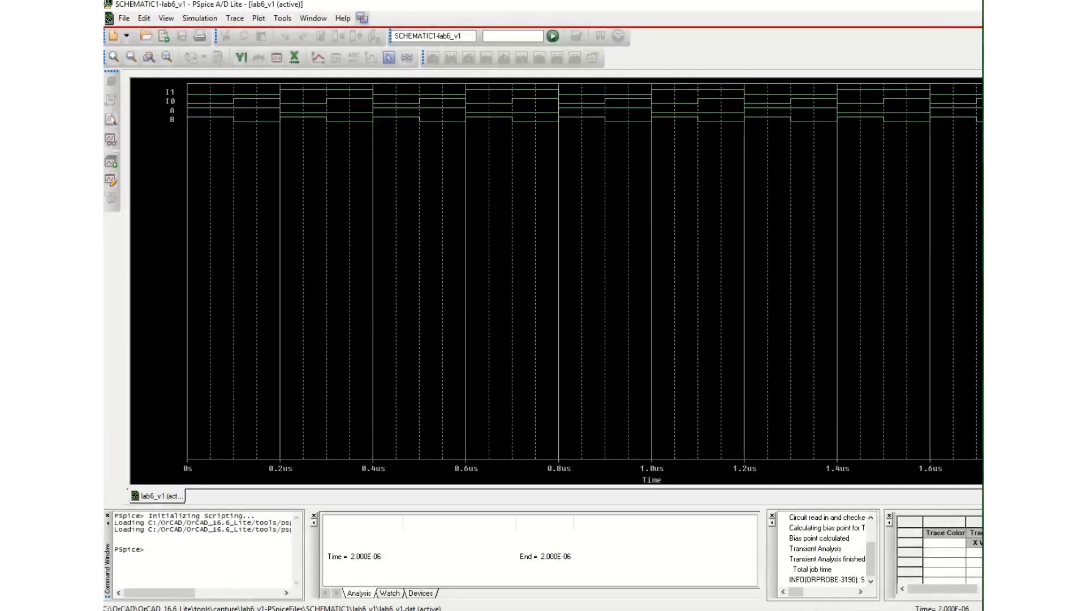